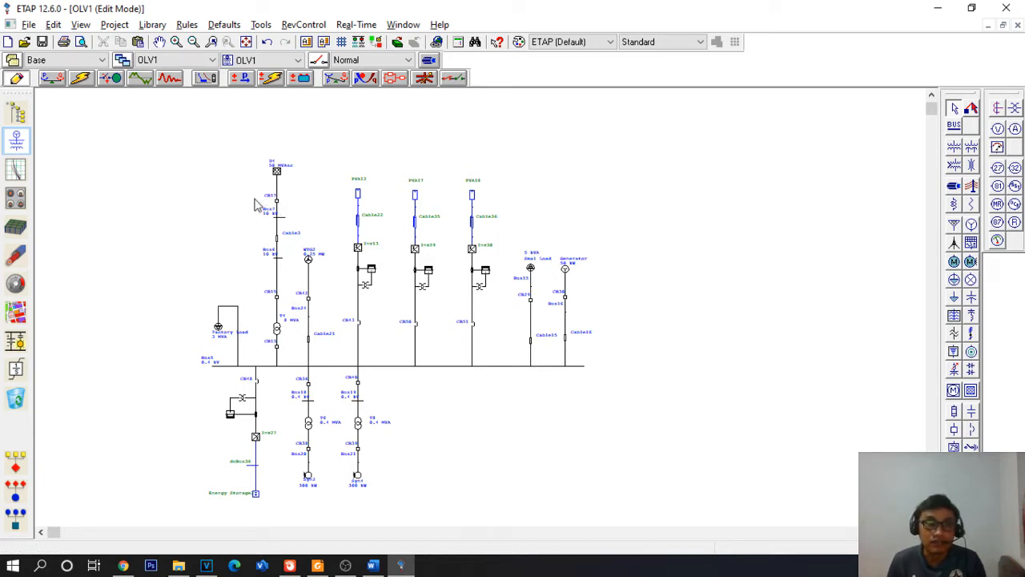
# Step: Examine the microgrid one-line diagram and view the synchronous motor Syn2's properties, closing them without changes
pyautogui.scroll(2, 245, 201)
pyautogui.scroll(1, 223, 266)
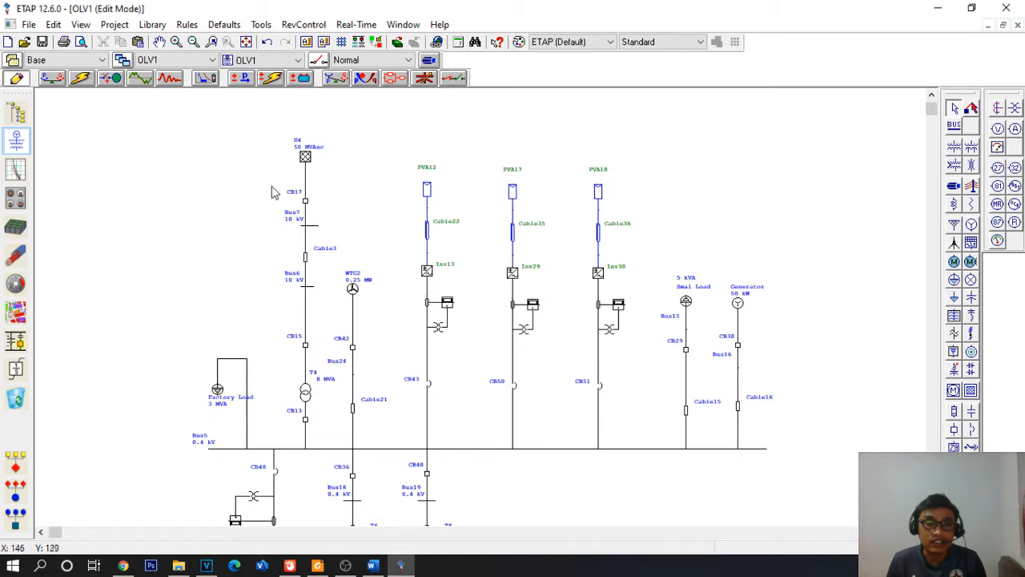
pyautogui.scroll(-3, 272, 192)
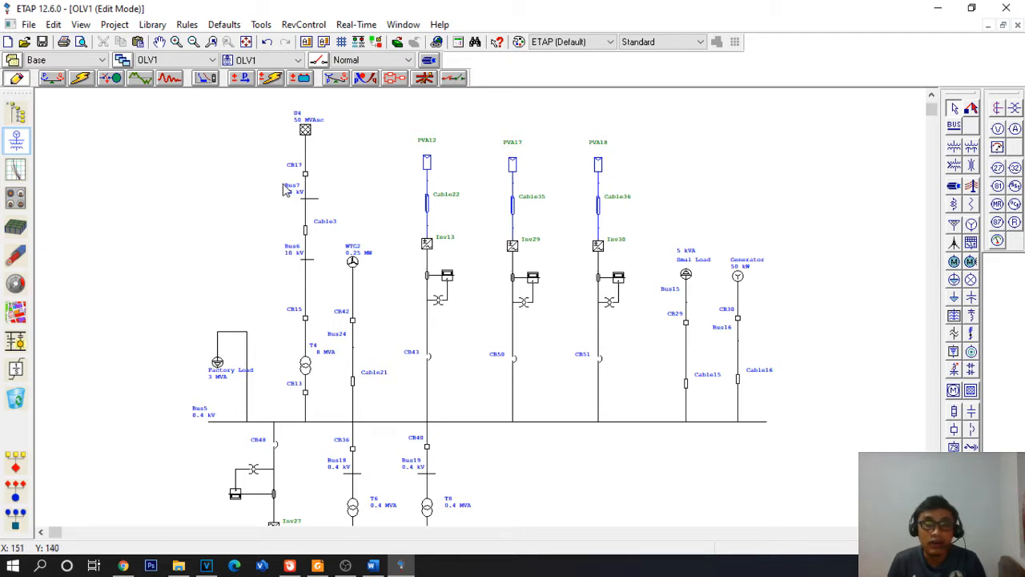
pyautogui.scroll(-2, 272, 280)
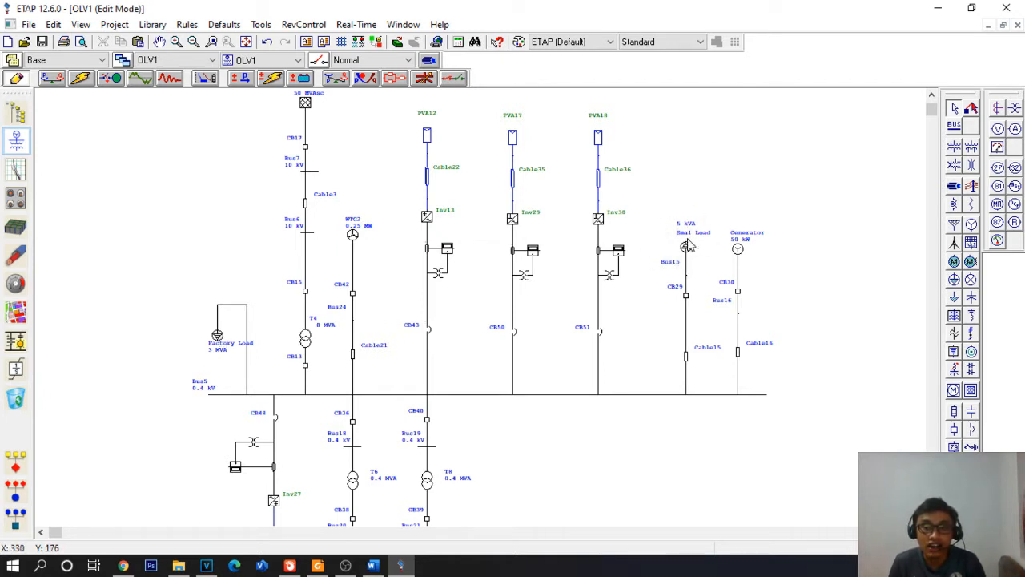
pyautogui.scroll(-3, 688, 244)
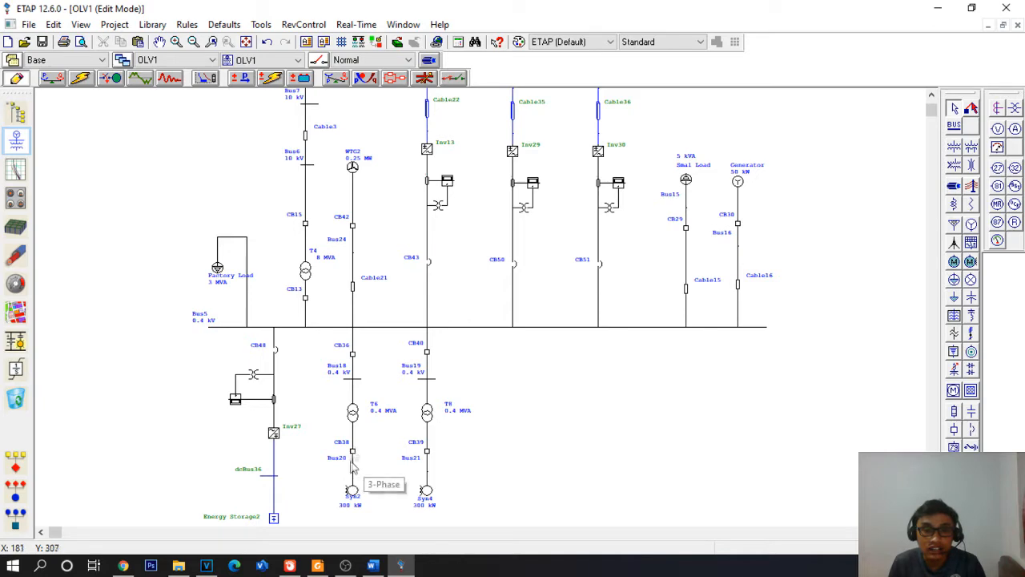
pyautogui.click(355, 493)
pyautogui.doubleClick(353, 489)
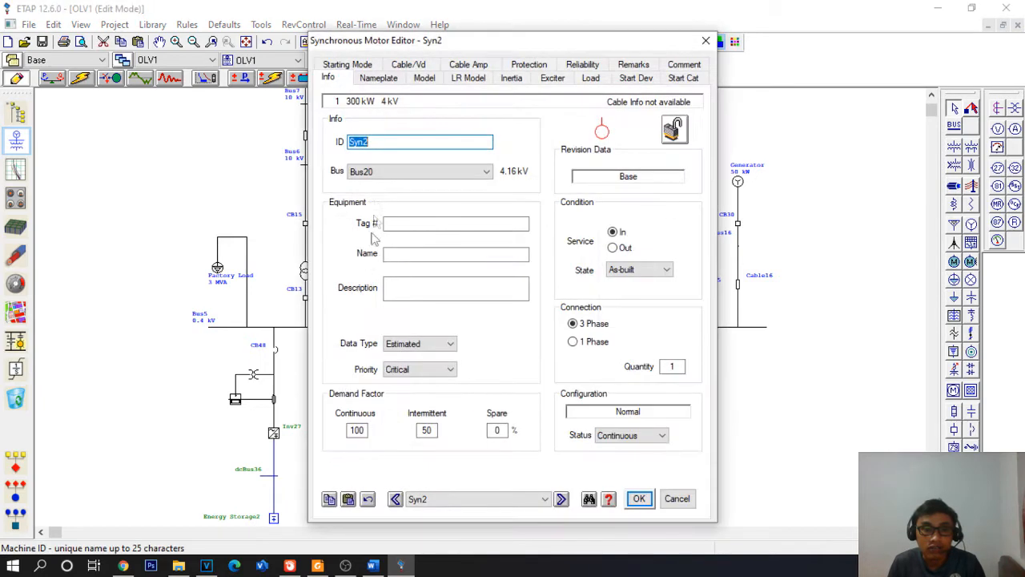
pyautogui.click(708, 41)
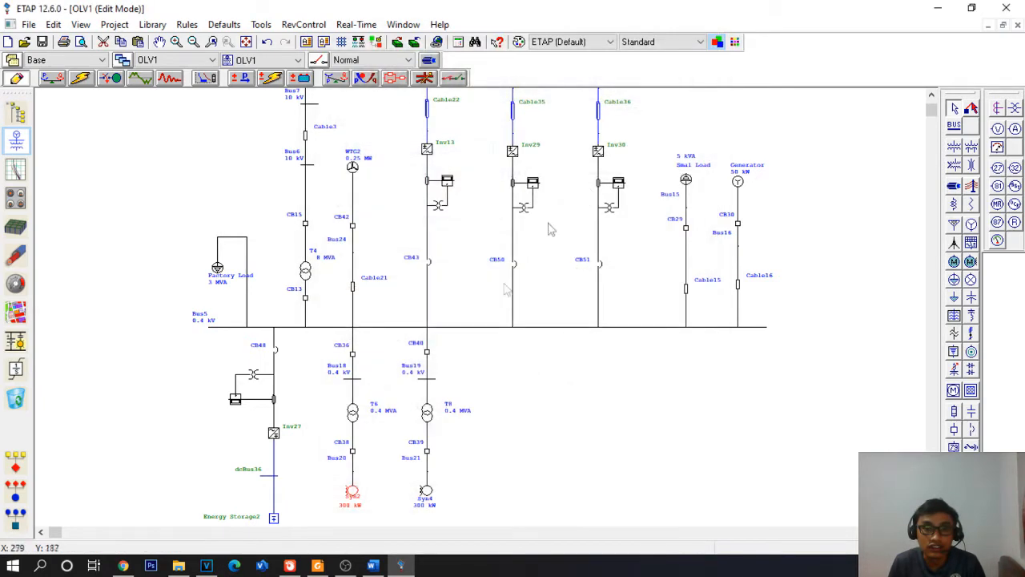
# Step: Turn off the Node display for Bus20 and Bus21 above the two synchronous motors so they are drawn as buses
pyautogui.rightClick(354, 474)
pyautogui.click(404, 309)
pyautogui.click(439, 477)
pyautogui.rightClick(430, 473)
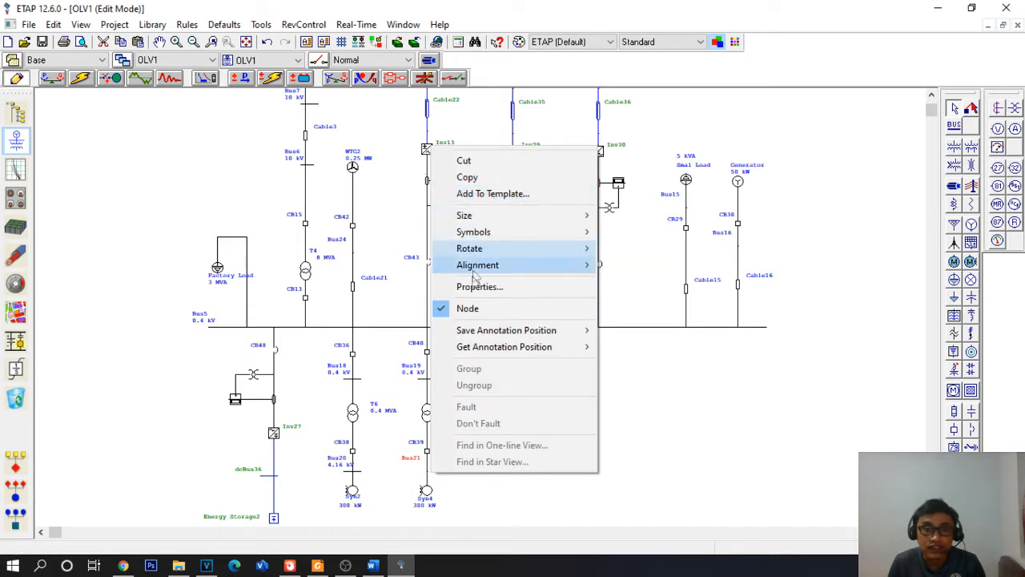
pyautogui.click(471, 309)
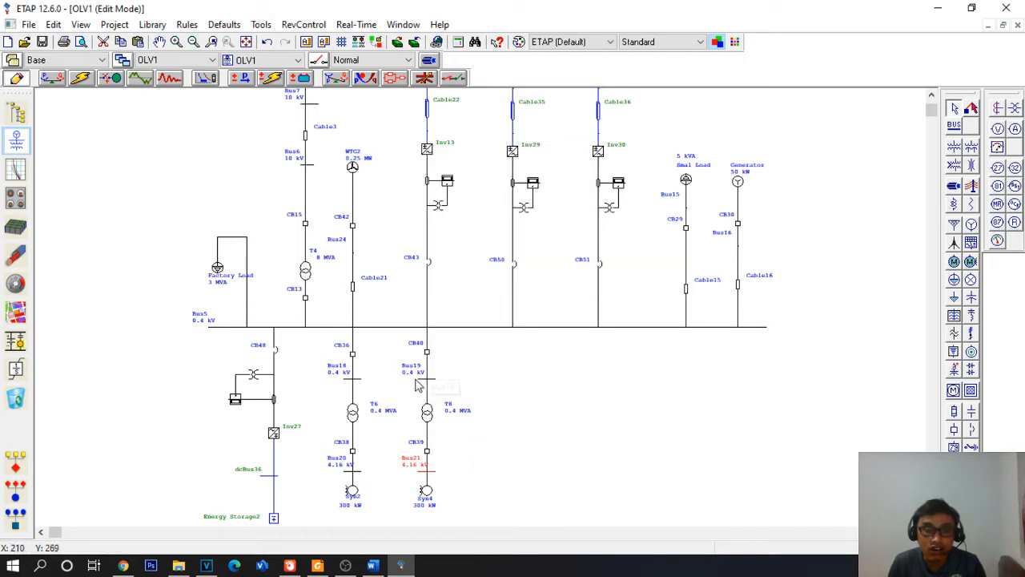
# Step: Review the PV array data of PVA12, including its panel configuration and total output, and close its editor unchanged
pyautogui.scroll(-1, 439, 420)
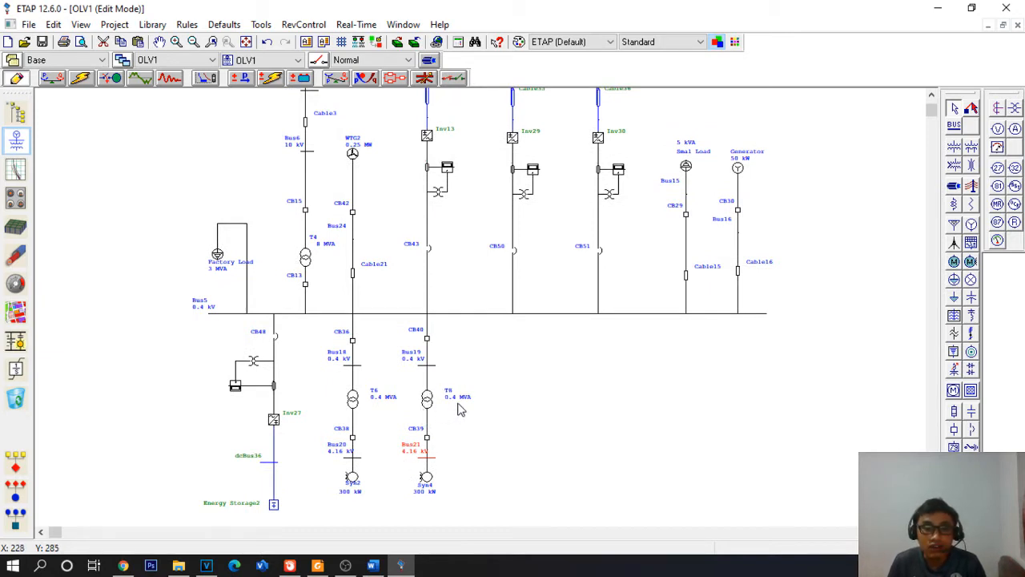
pyautogui.scroll(2, 461, 410)
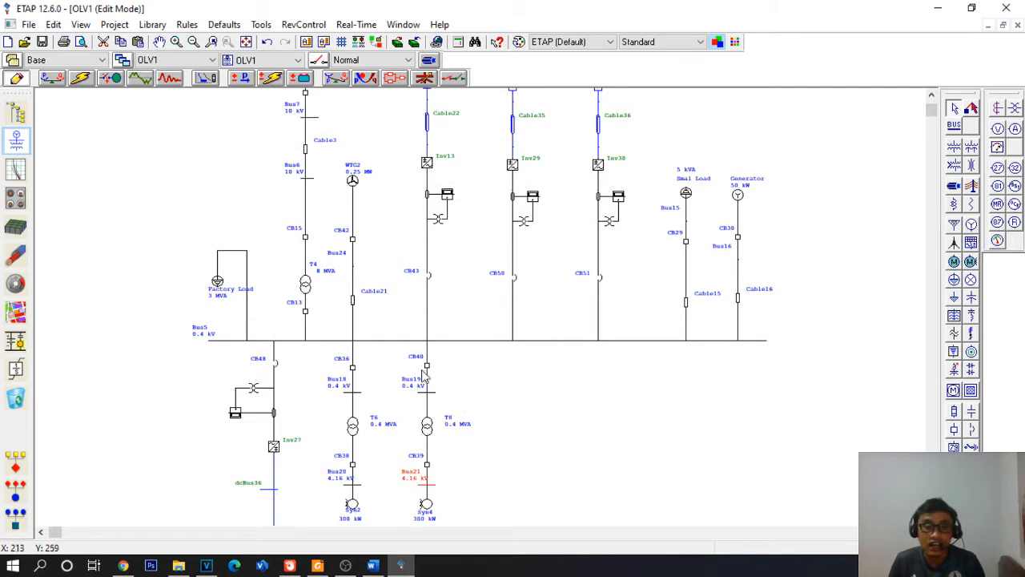
pyautogui.scroll(4, 386, 364)
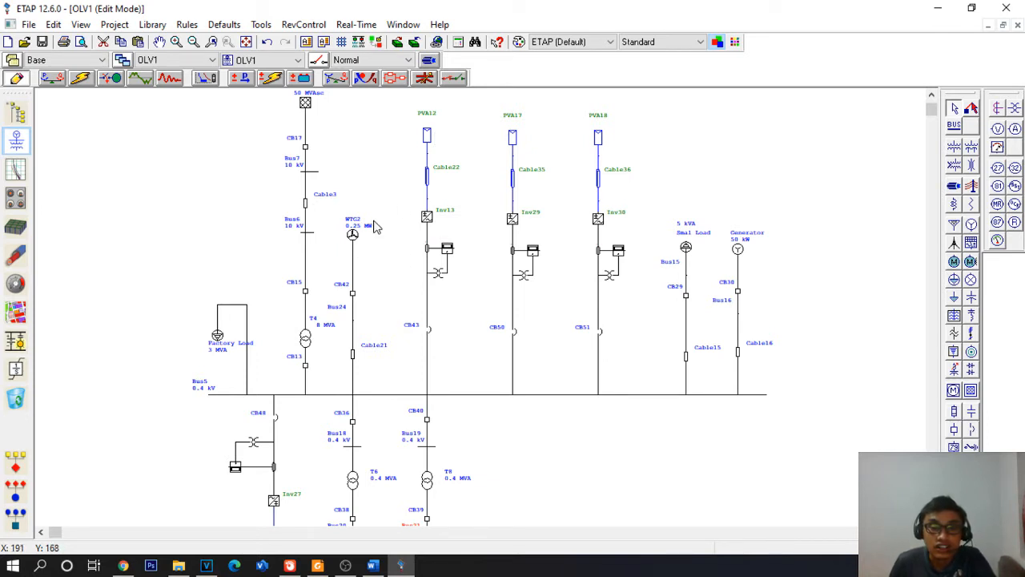
pyautogui.scroll(-5, 374, 227)
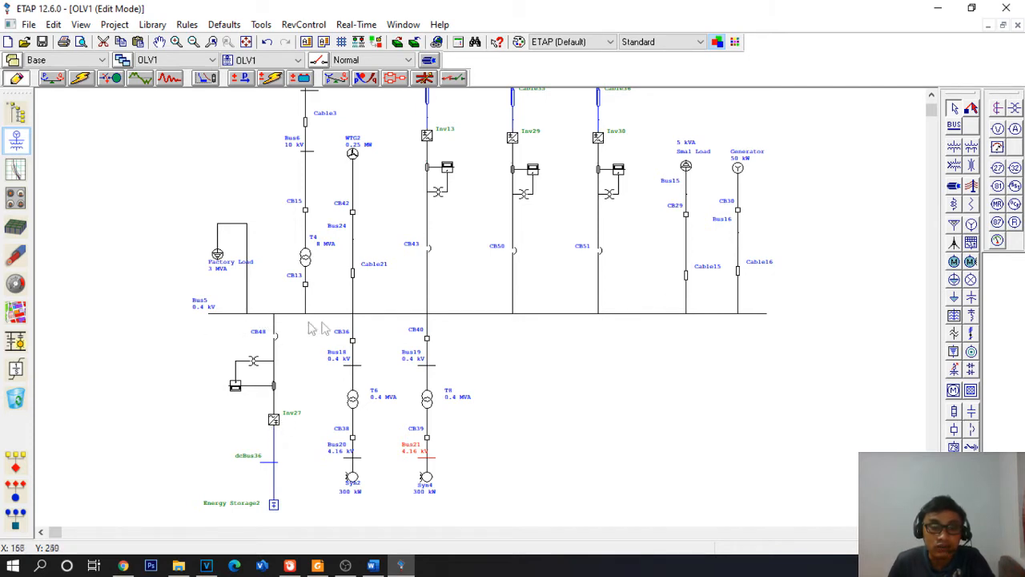
pyautogui.scroll(4, 455, 304)
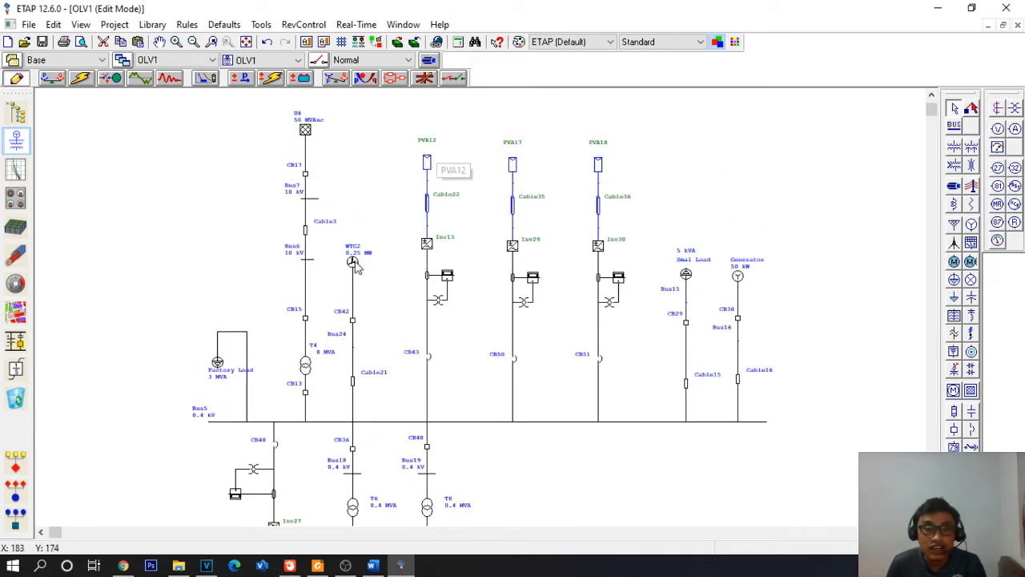
pyautogui.click(428, 165)
pyautogui.doubleClick(428, 165)
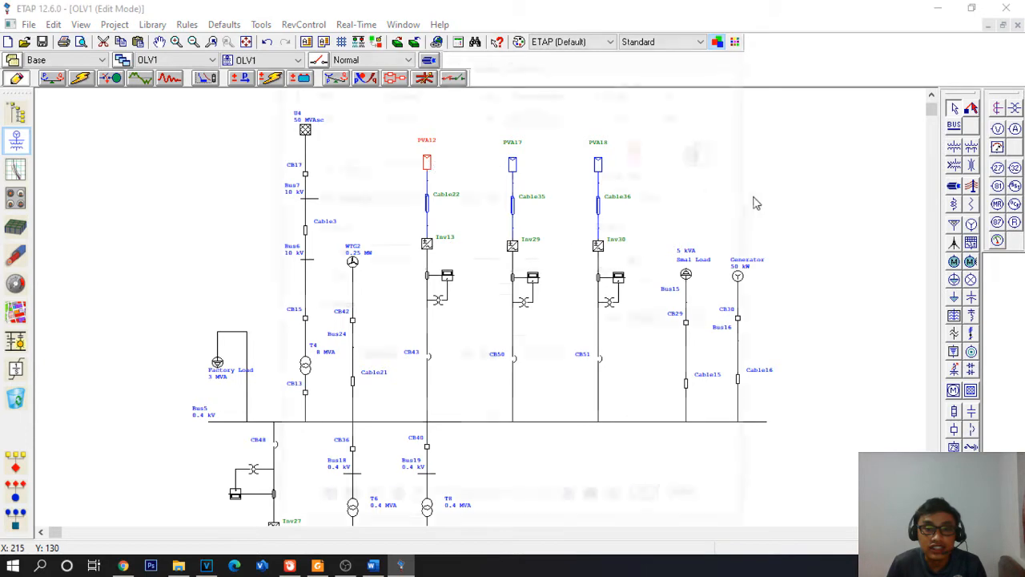
pyautogui.click(373, 60)
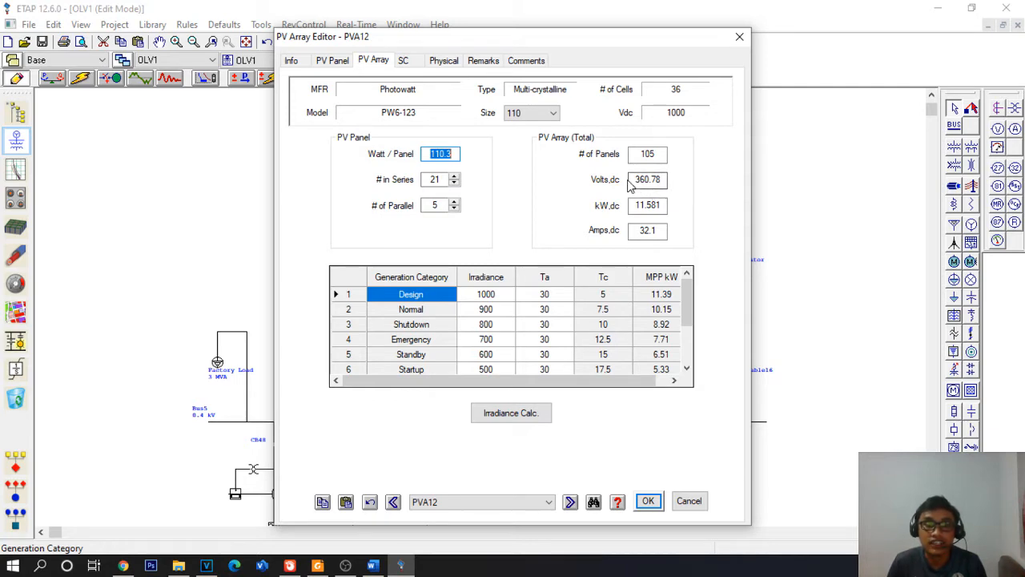
pyautogui.click(739, 37)
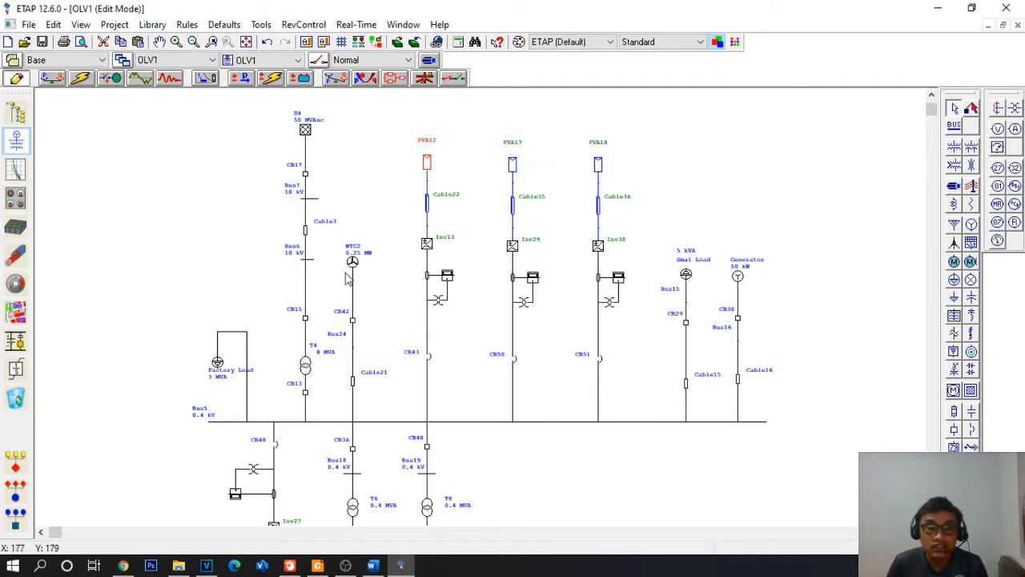
# Step: Check the battery rating data of Energy Storage2 below dcBus36 and close its editor unchanged
pyautogui.scroll(-1, 353, 275)
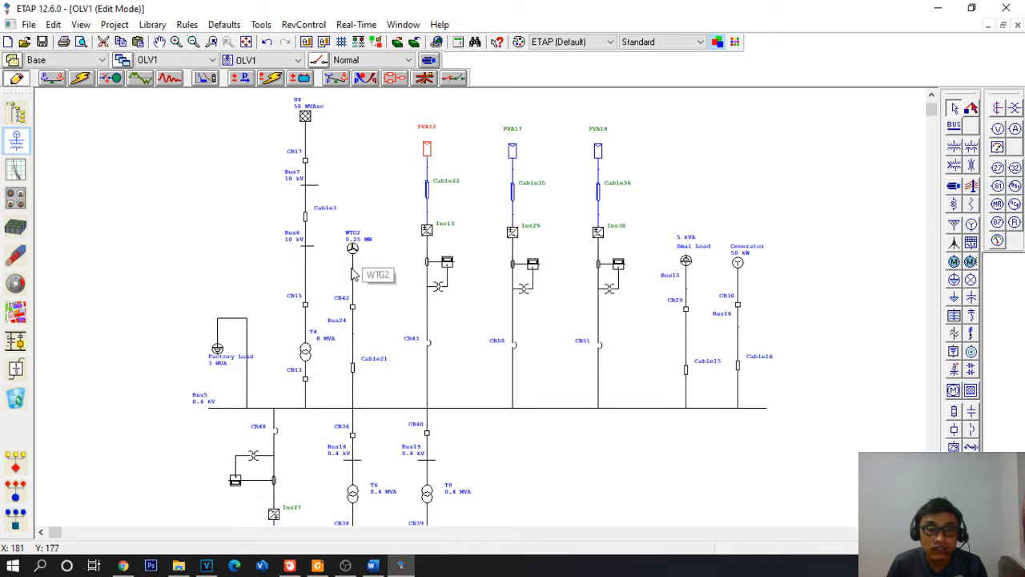
pyautogui.scroll(-2, 355, 254)
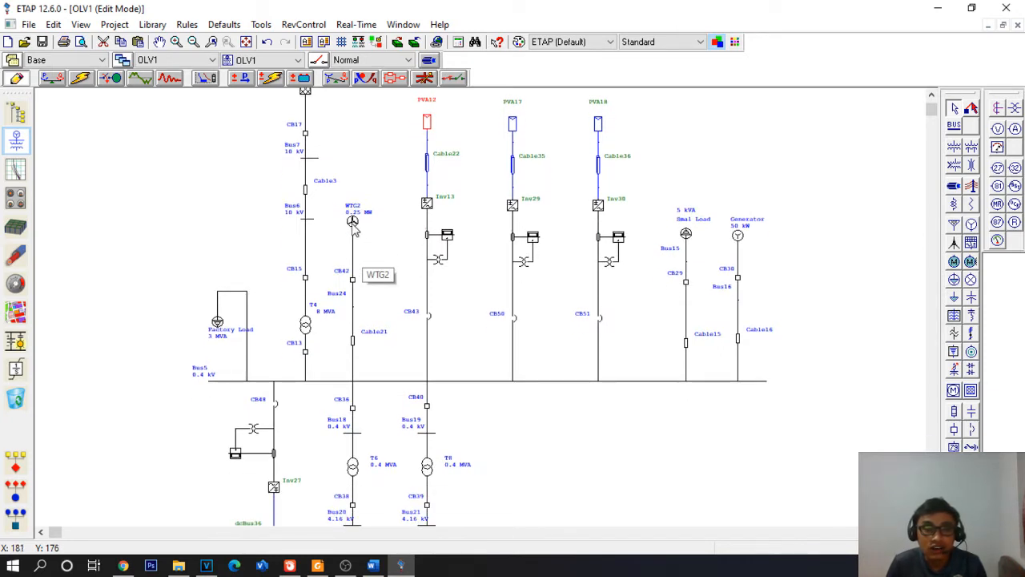
pyautogui.scroll(-1, 354, 227)
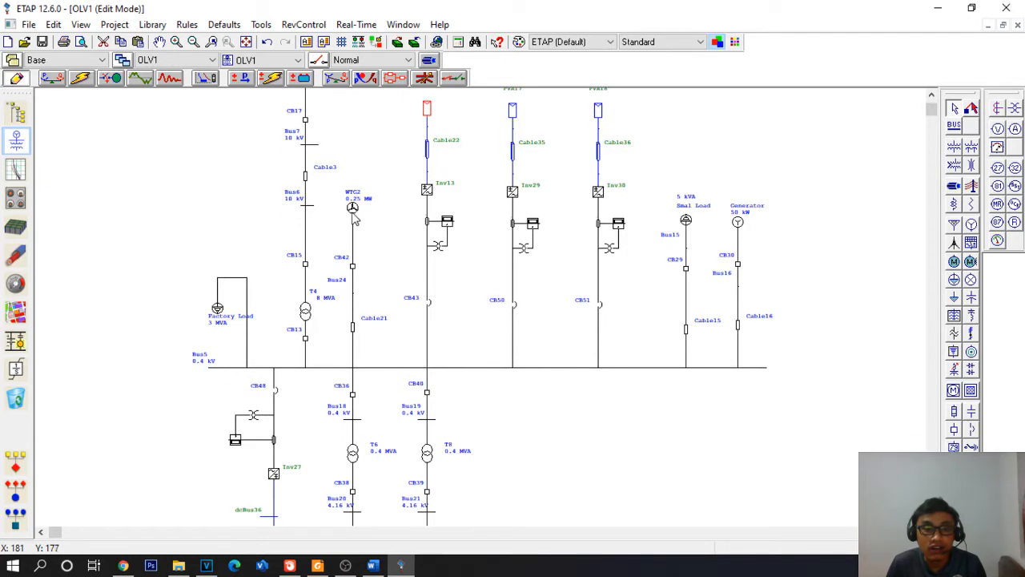
pyautogui.scroll(-5, 355, 223)
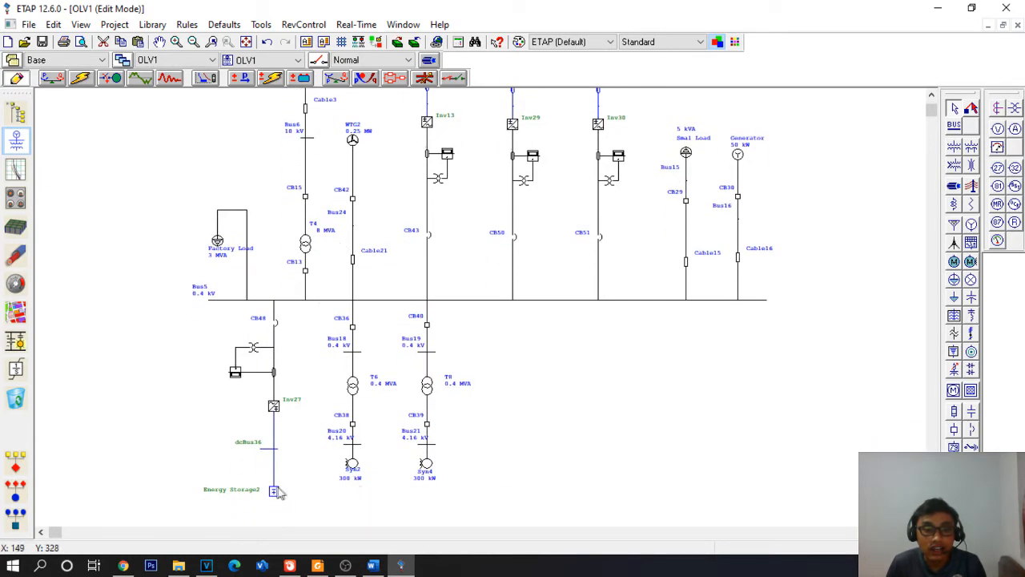
pyautogui.doubleClick(275, 491)
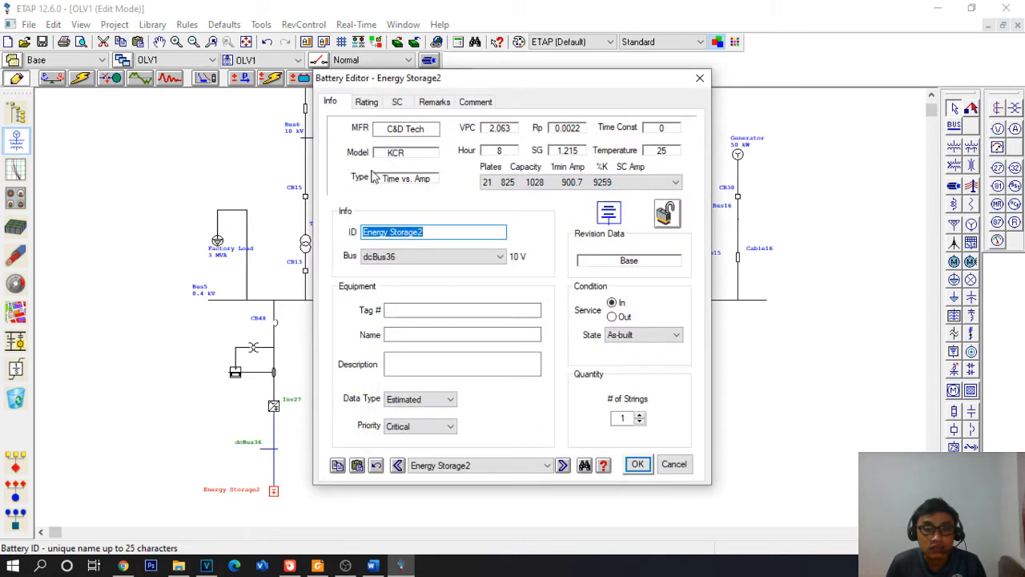
pyautogui.click(367, 103)
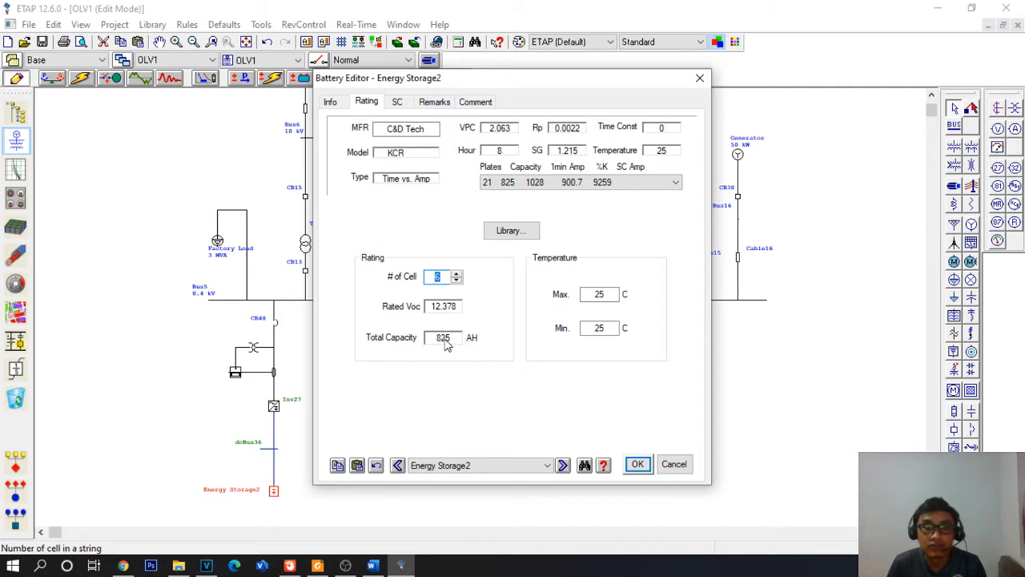
pyautogui.click(700, 77)
# Step: Switch the one-line diagram from edit mode to Load Flow Analysis
pyautogui.scroll(3, 611, 225)
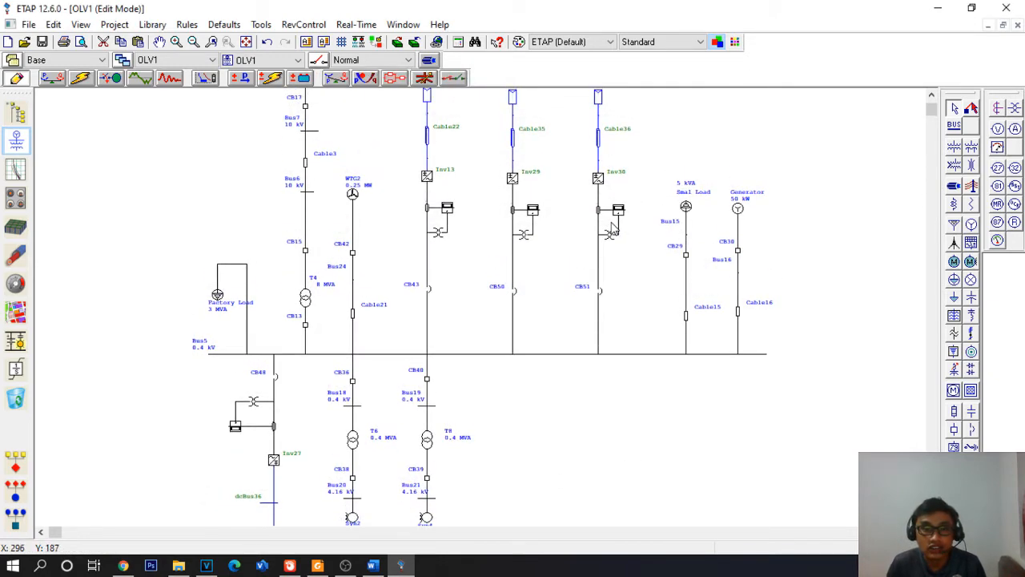
pyautogui.scroll(2, 611, 228)
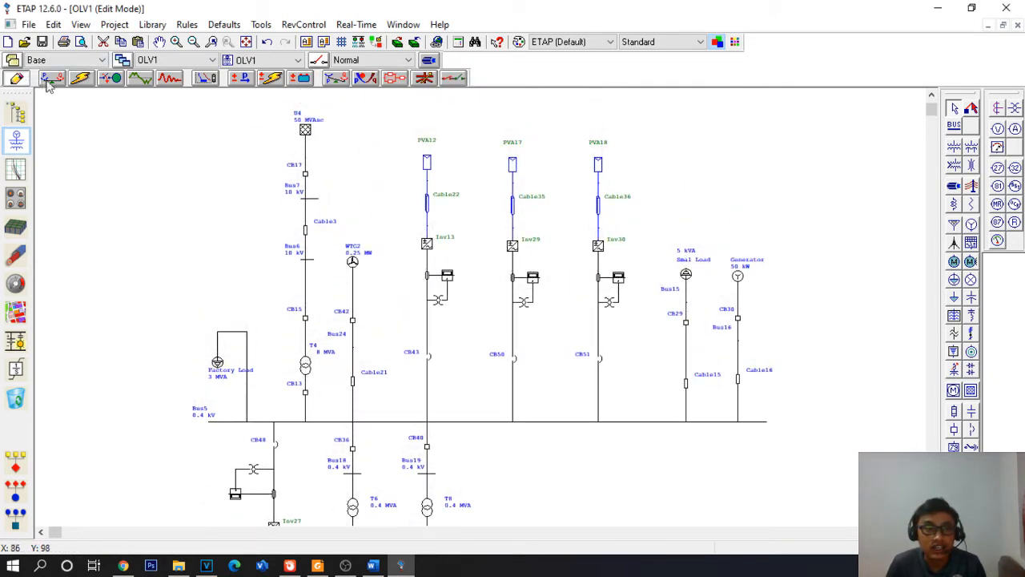
pyautogui.click(50, 79)
# Step: Examine the load flow results along the utility feeder, at the Factory Load and on Bus5
pyautogui.scroll(-1, 490, 200)
pyautogui.scroll(1, 490, 200)
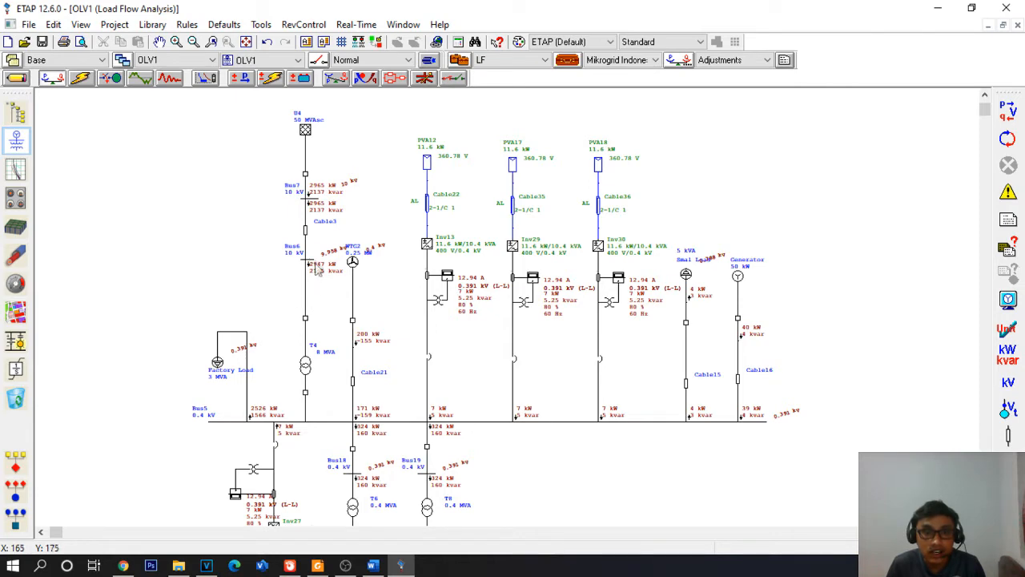
pyautogui.scroll(2, 308, 287)
pyautogui.scroll(-2, 326, 286)
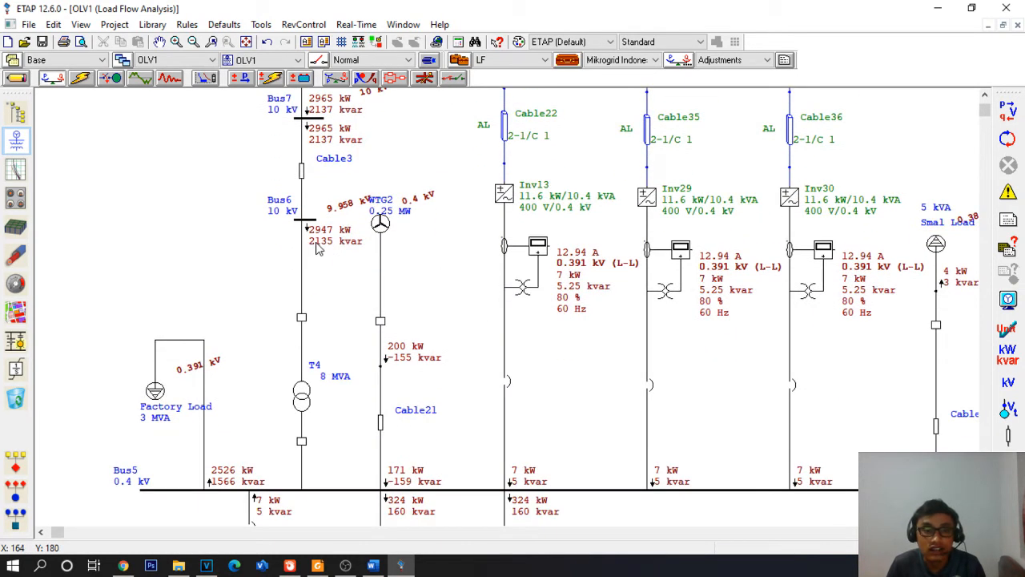
pyautogui.scroll(-2, 316, 249)
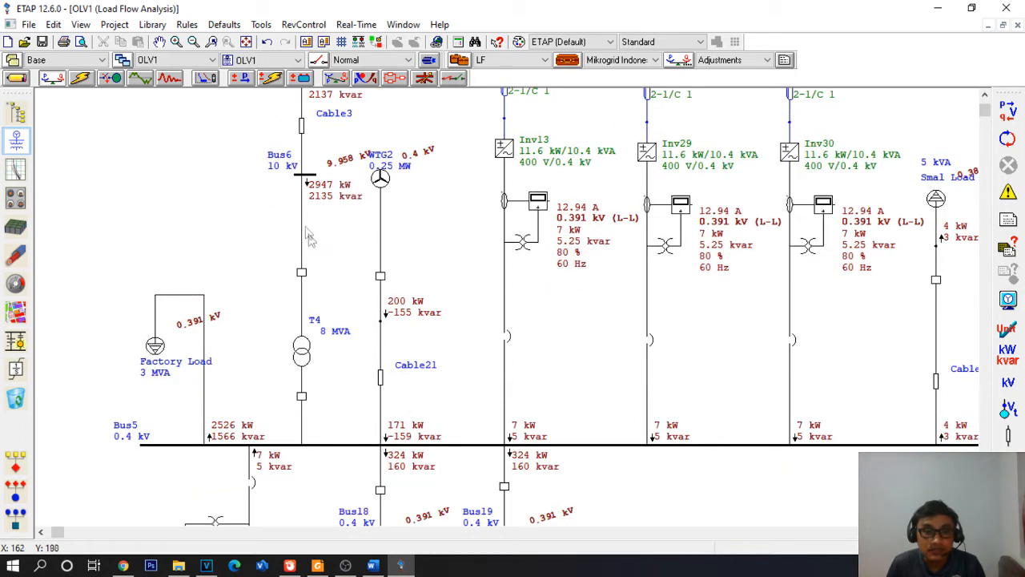
pyautogui.scroll(-3, 247, 210)
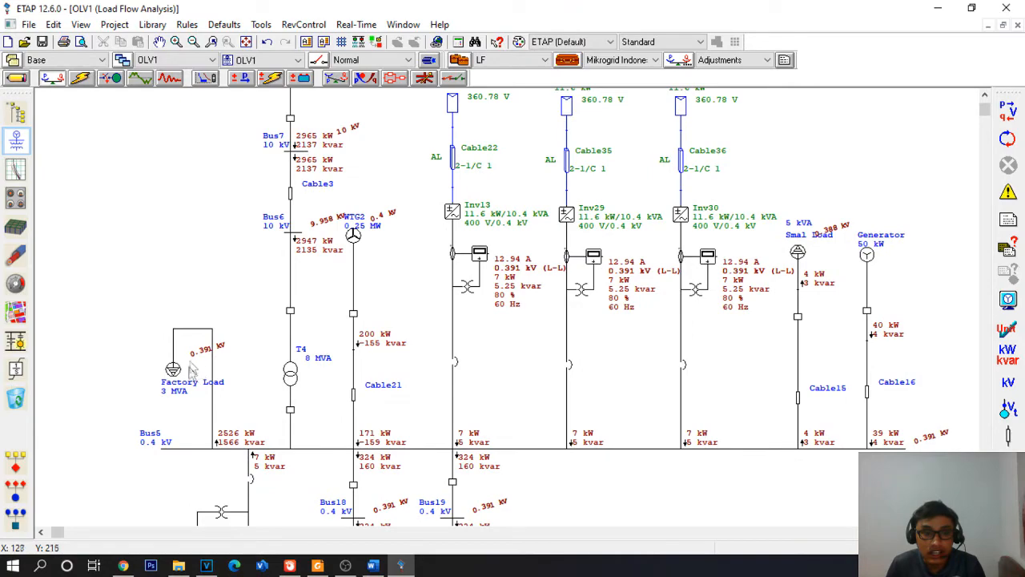
pyautogui.scroll(-5, 190, 390)
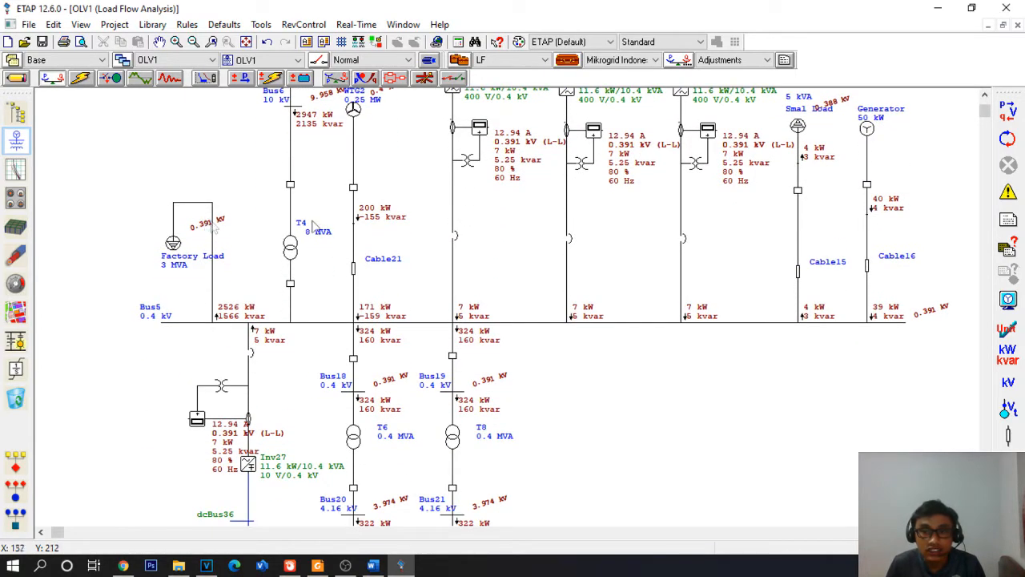
# Step: Check the load flow alert view for critical and marginal conditions, and return to the one-line diagram
pyautogui.click(1005, 198)
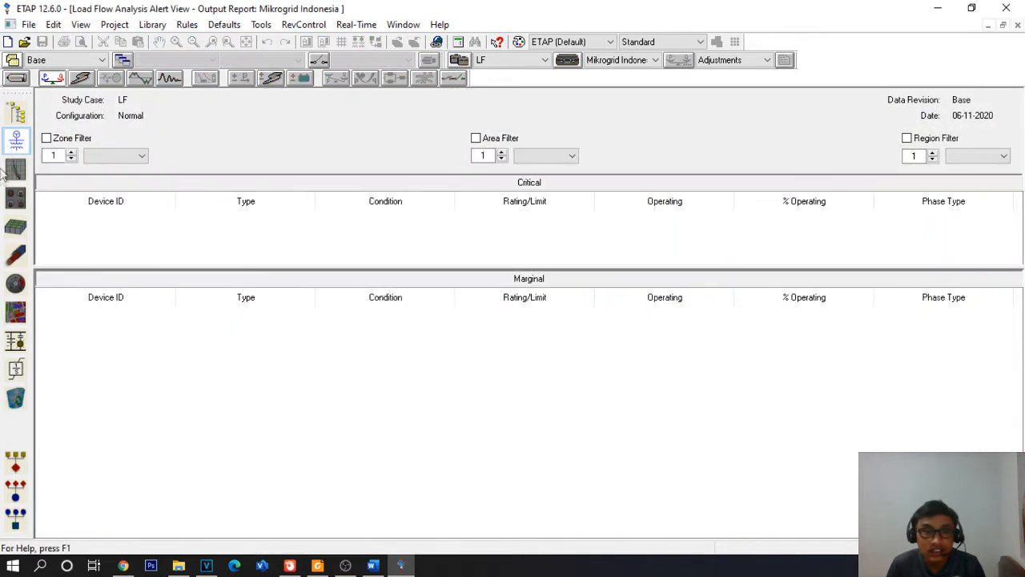
pyautogui.click(14, 142)
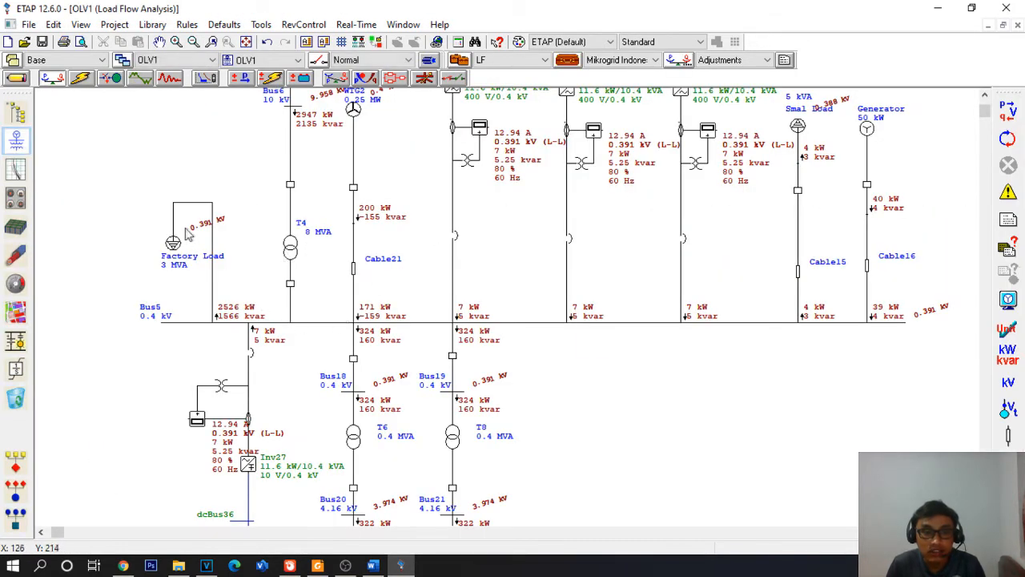
# Step: Examine the power flows and voltages at the motors Syn2 and Syn4 and at the small load
pyautogui.scroll(-2, 194, 231)
pyautogui.scroll(-1, 194, 228)
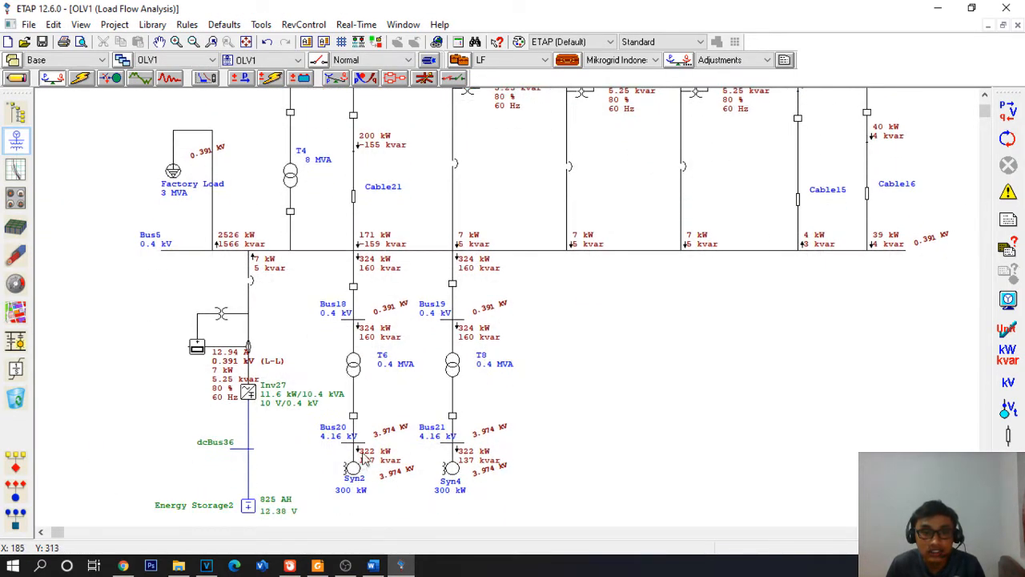
pyautogui.scroll(1, 232, 318)
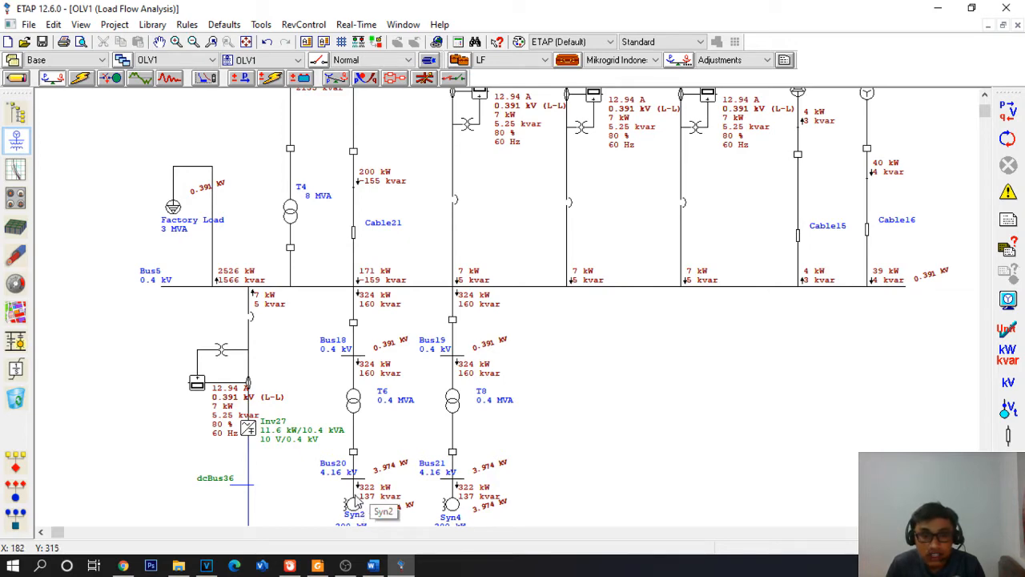
pyautogui.scroll(-1, 450, 487)
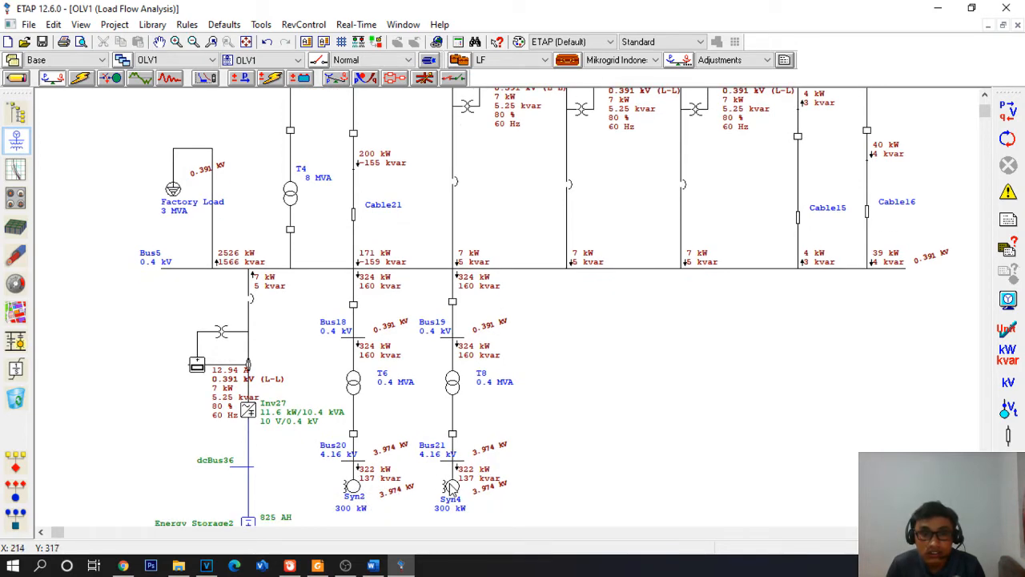
pyautogui.scroll(4, 452, 487)
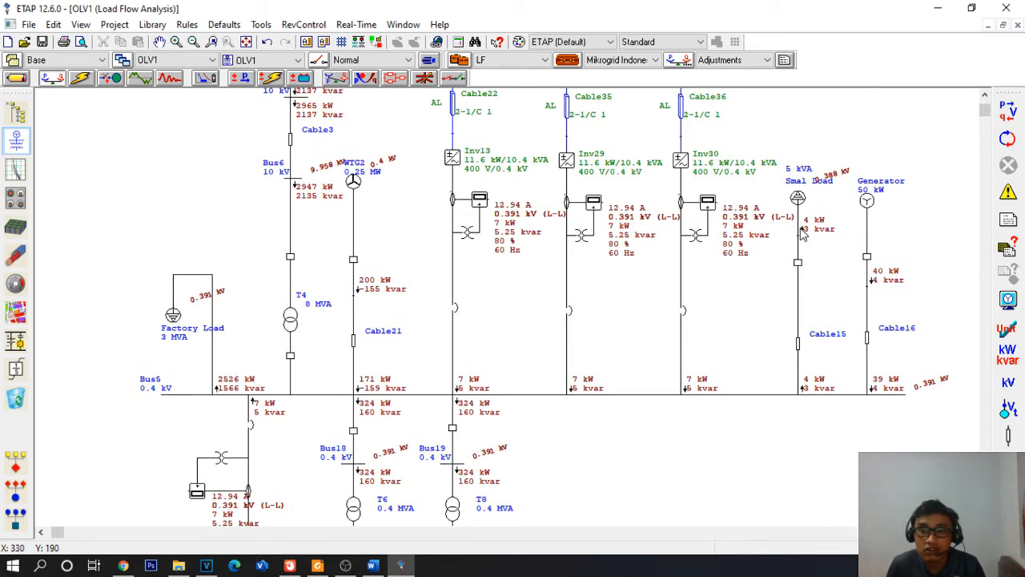
# Step: Examine the load flow results at the PV inverters, the 50 kW generator and the energy storage inverter connected to Bus5
pyautogui.scroll(1, 803, 231)
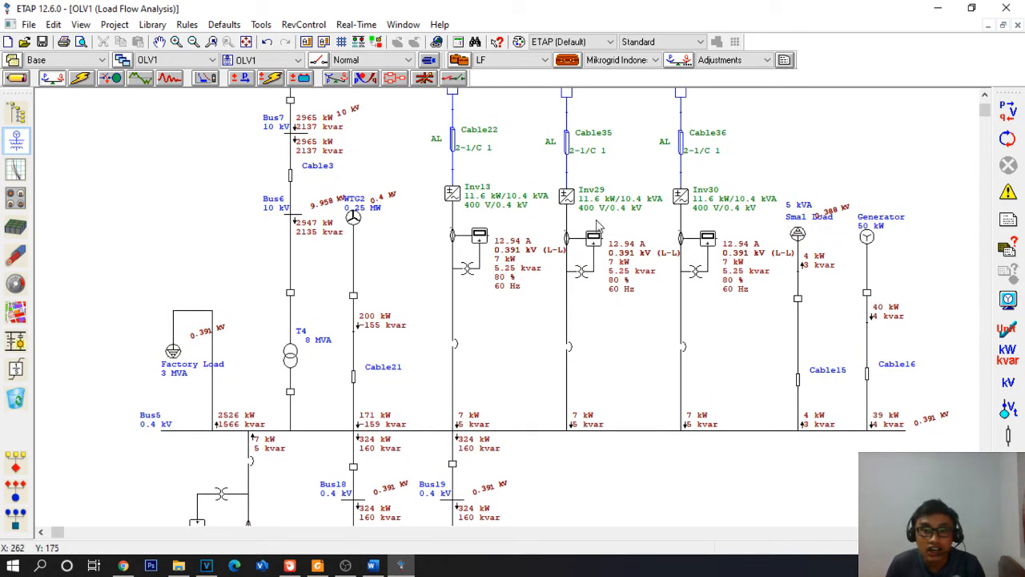
pyautogui.scroll(2, 593, 234)
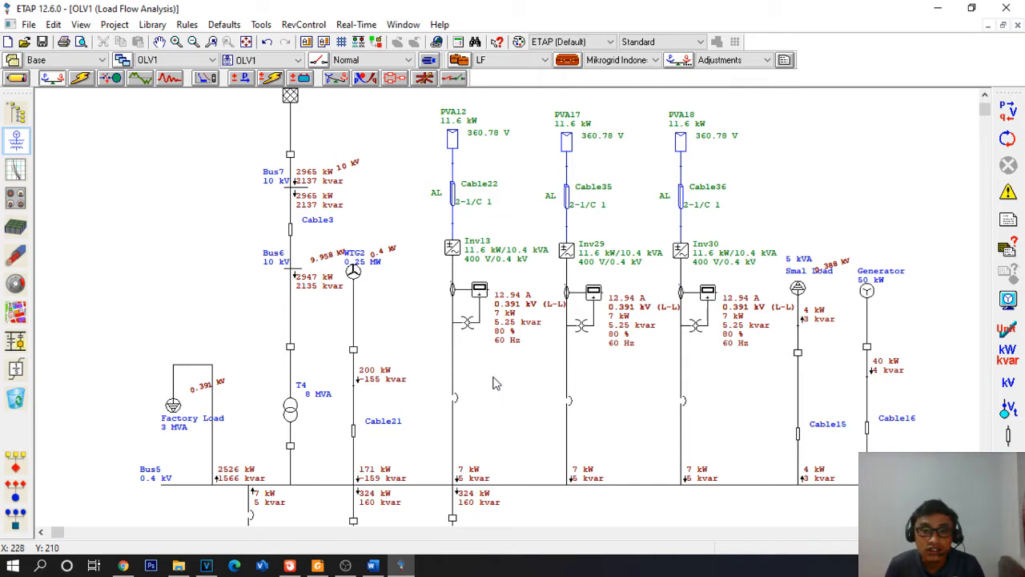
pyautogui.scroll(-1, 382, 313)
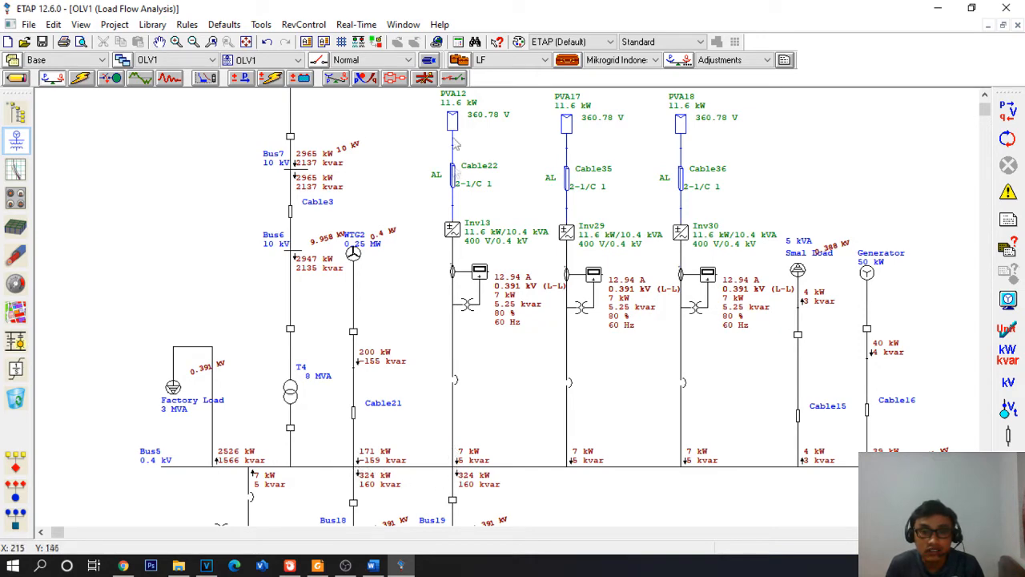
pyautogui.scroll(-5, 689, 374)
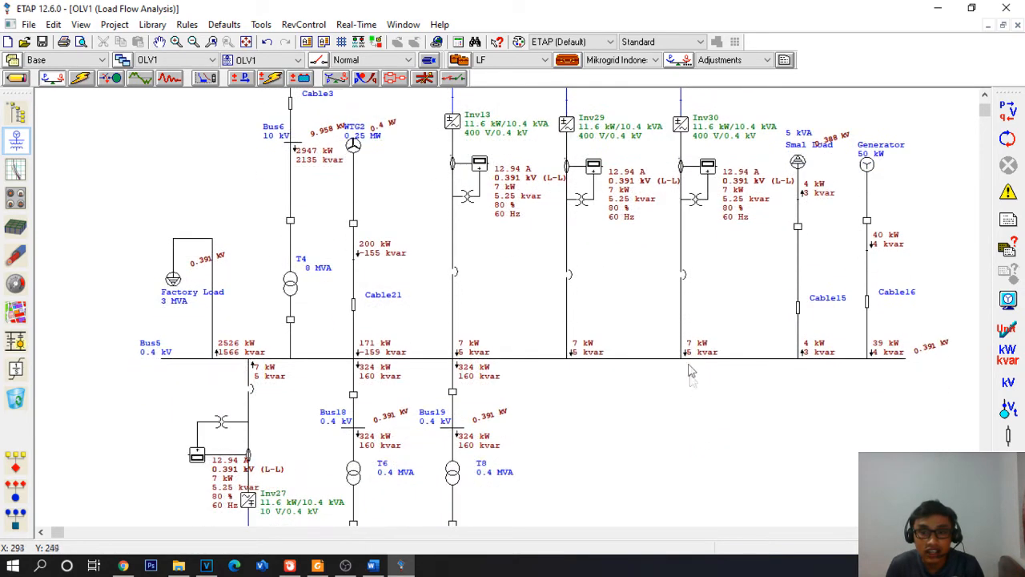
pyautogui.scroll(1, 880, 277)
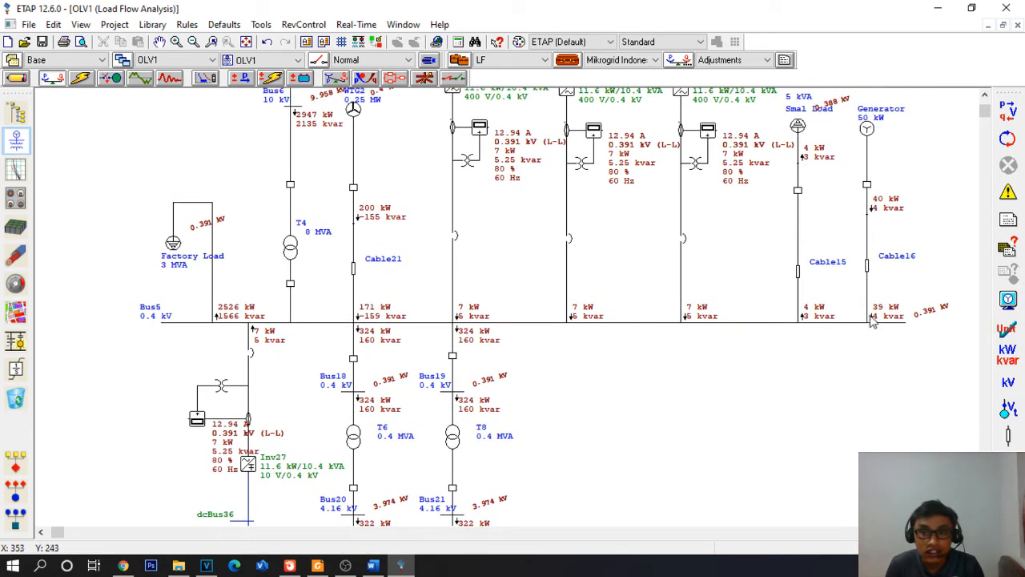
pyautogui.scroll(-3, 293, 369)
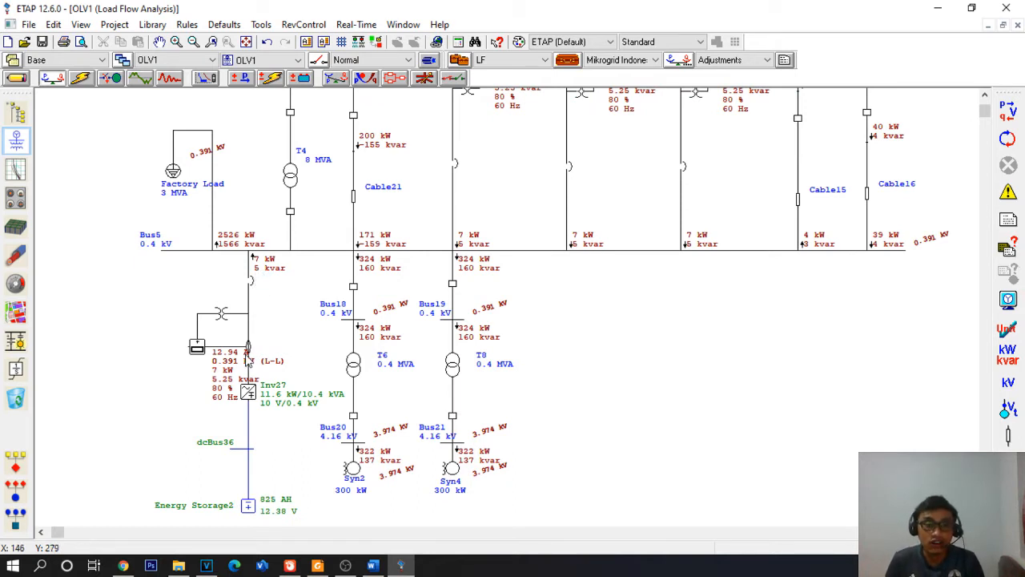
pyautogui.scroll(4, 268, 406)
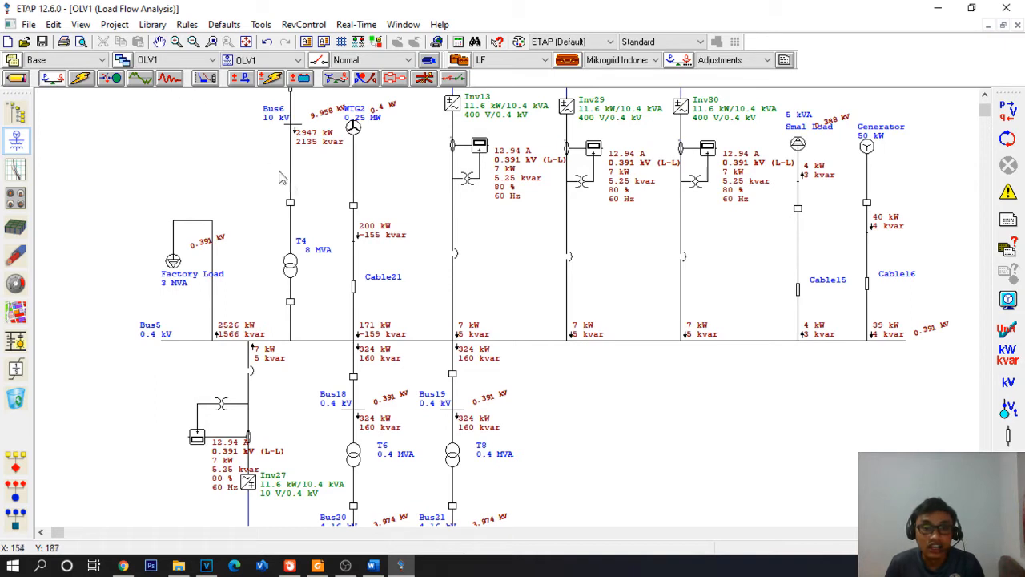
pyautogui.scroll(3, 178, 94)
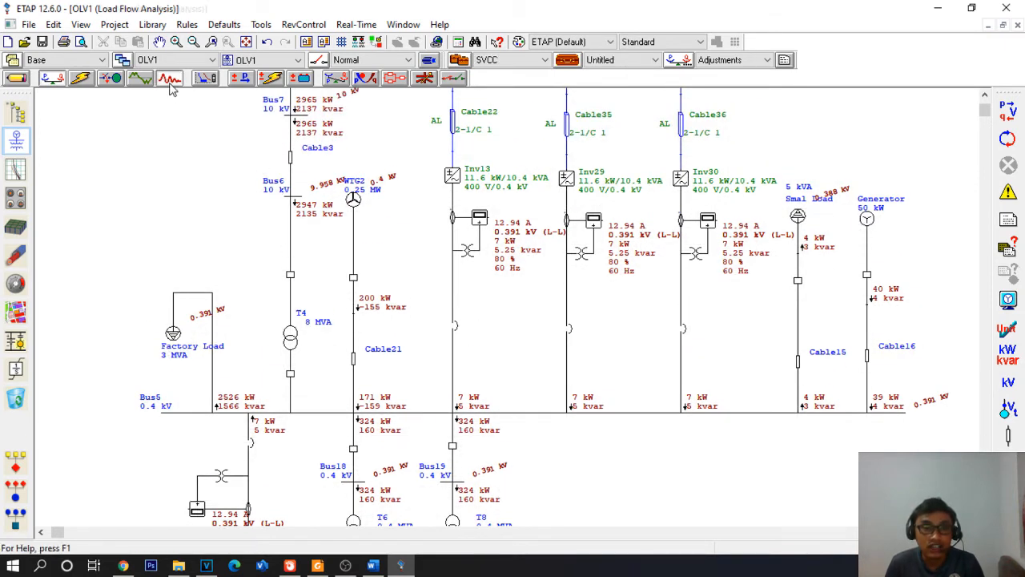
# Step: Switch the one-line diagram from load flow to Transient Stability Analysis and look over the network
pyautogui.click(169, 78)
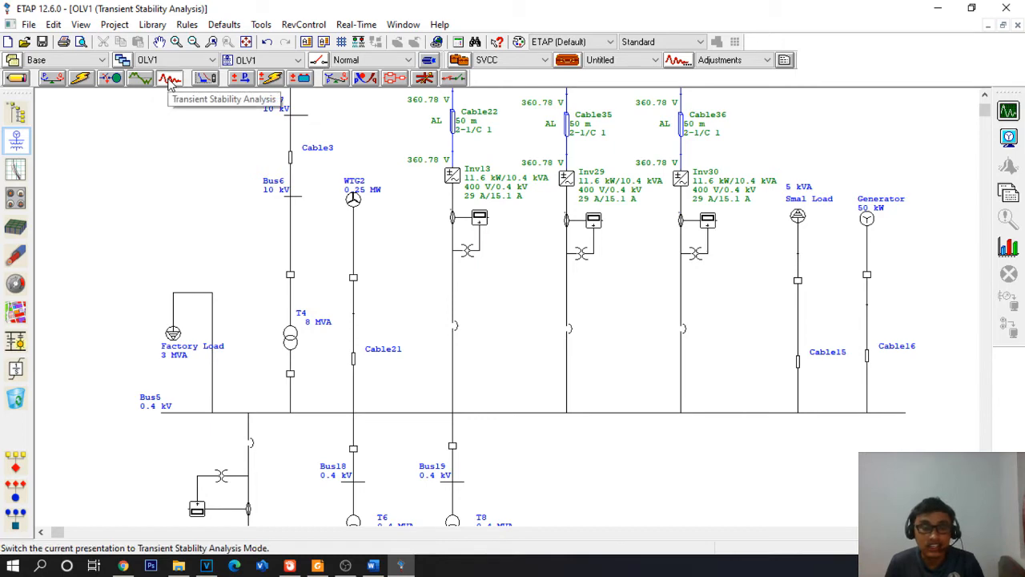
pyautogui.scroll(4, 235, 291)
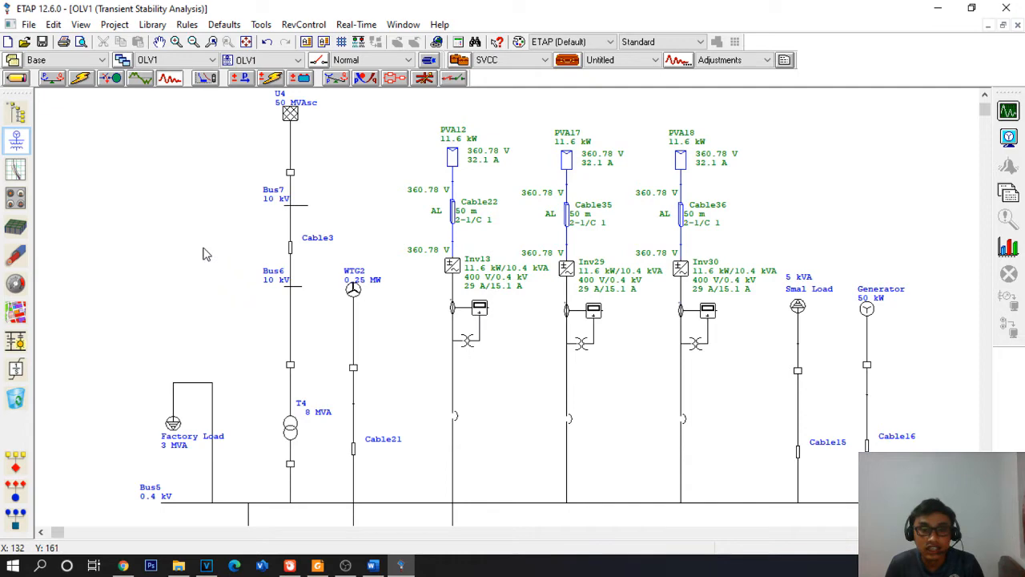
pyautogui.scroll(-1, 202, 254)
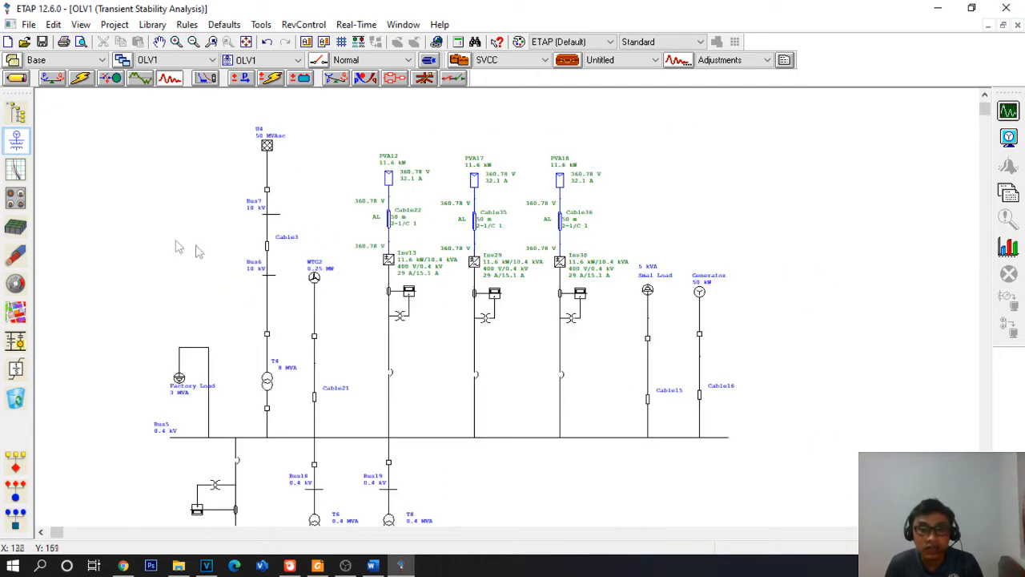
pyautogui.scroll(-3, 165, 221)
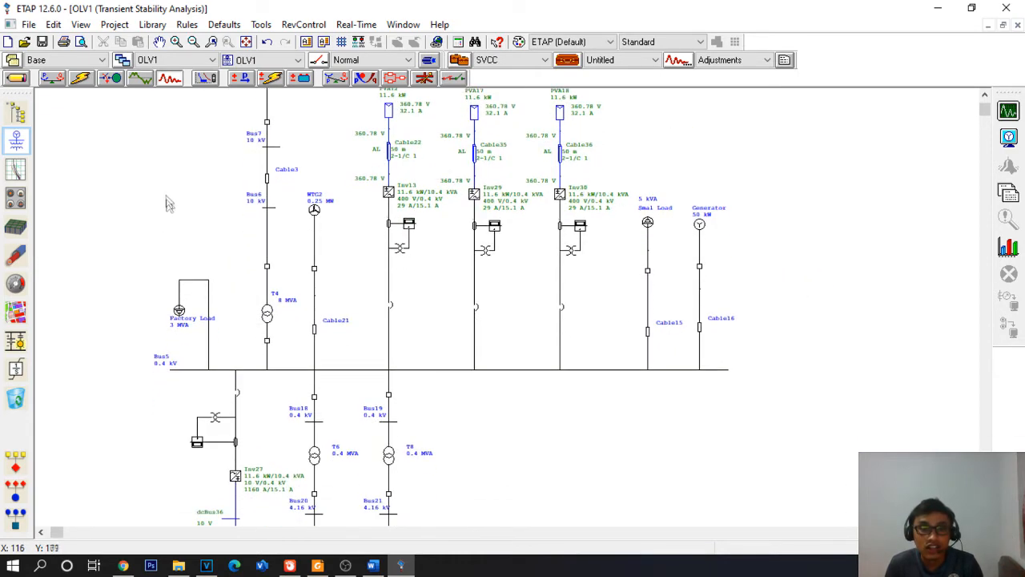
pyautogui.scroll(-1, 165, 172)
pyautogui.scroll(1, 144, 146)
pyautogui.scroll(2, 316, 189)
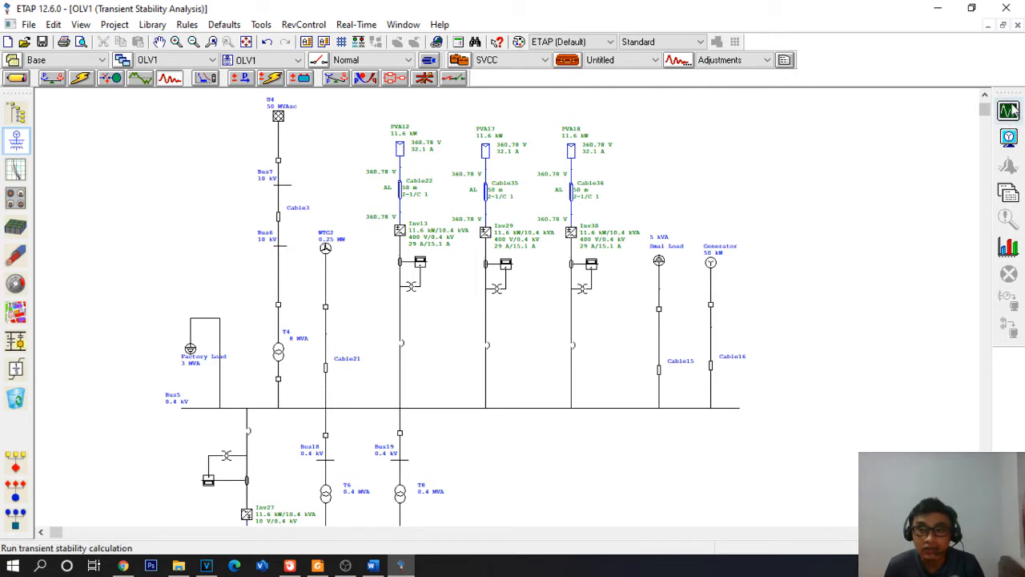
# Step: Open the events of transient stability study case SVCC and review the Bus5 fault action of event E1
pyautogui.click(568, 70)
pyautogui.moveTo(531, 54); pyautogui.dragTo(626, 73)
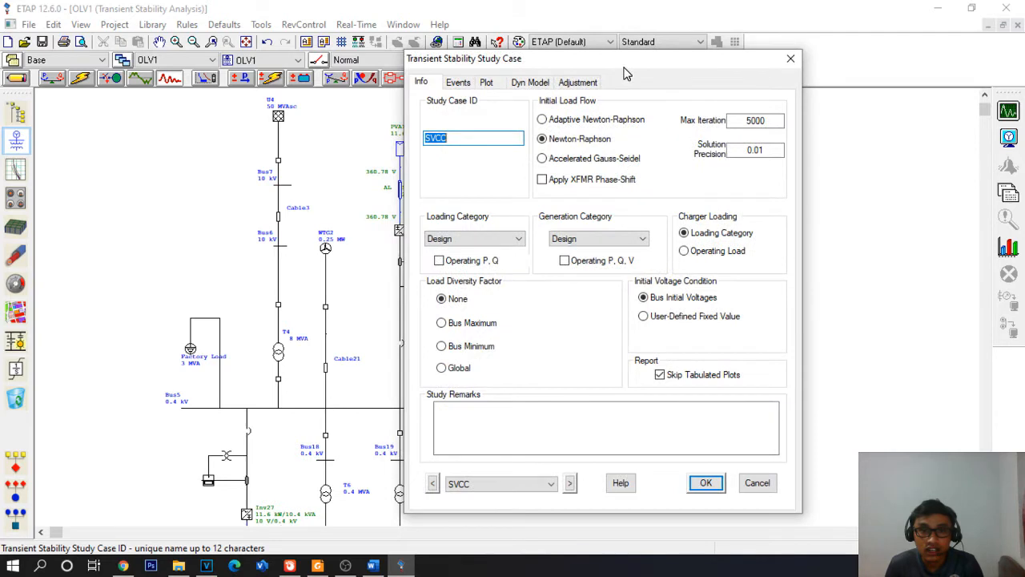
pyautogui.click(471, 84)
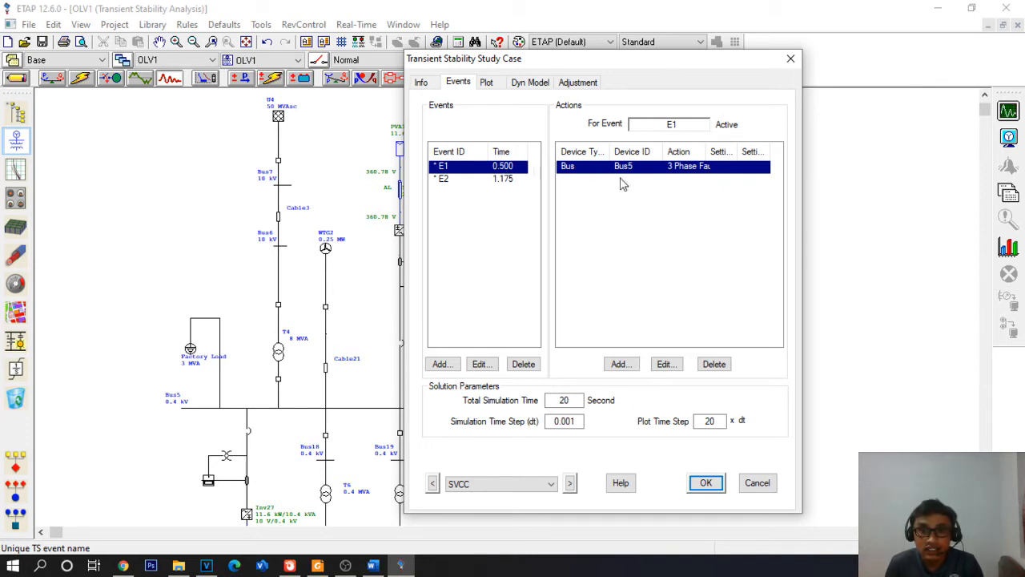
pyautogui.click(665, 364)
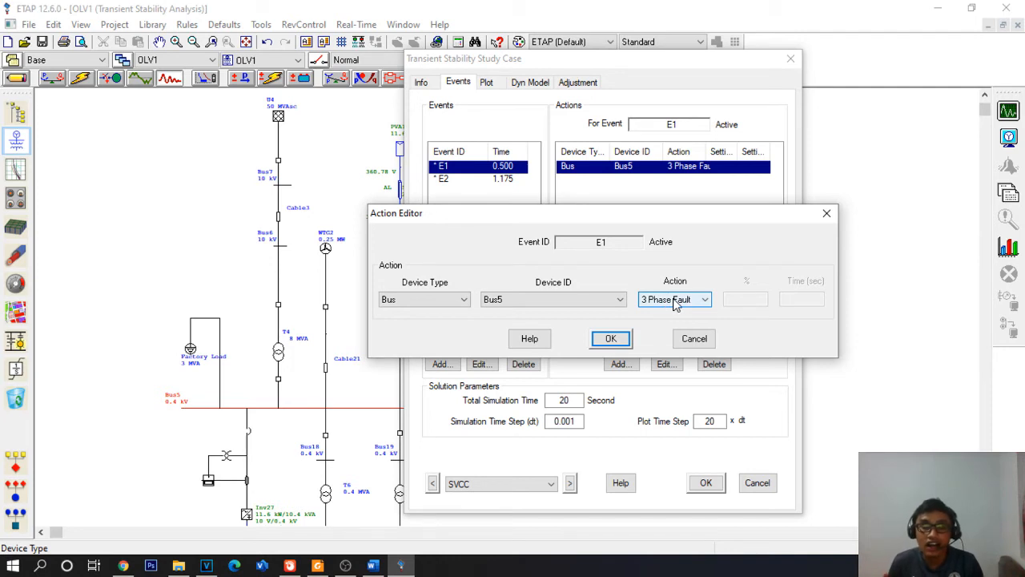
pyautogui.click(612, 338)
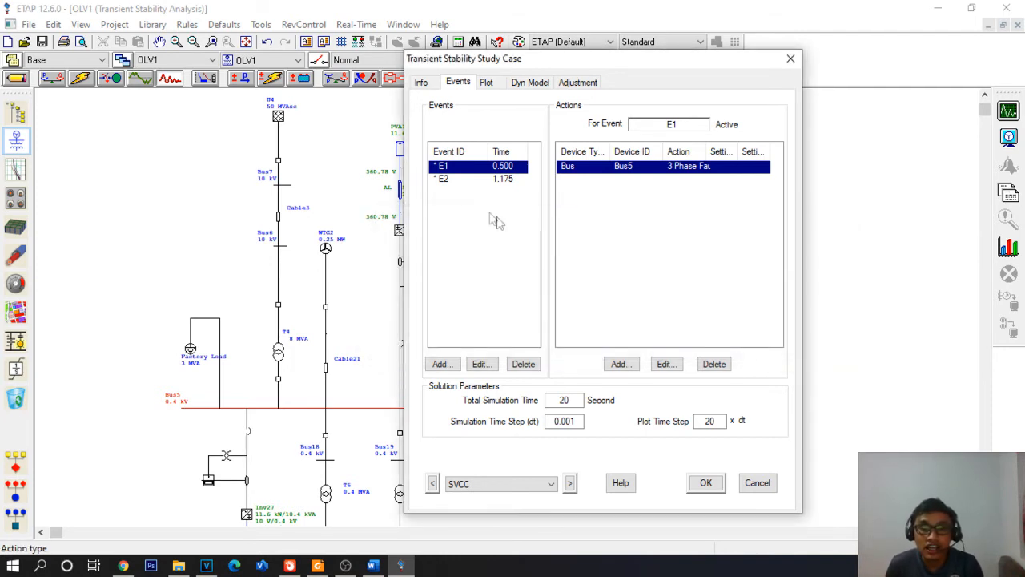
# Step: Review the Bus5 Clear Fault action of event E2 and close the study case
pyautogui.click(469, 183)
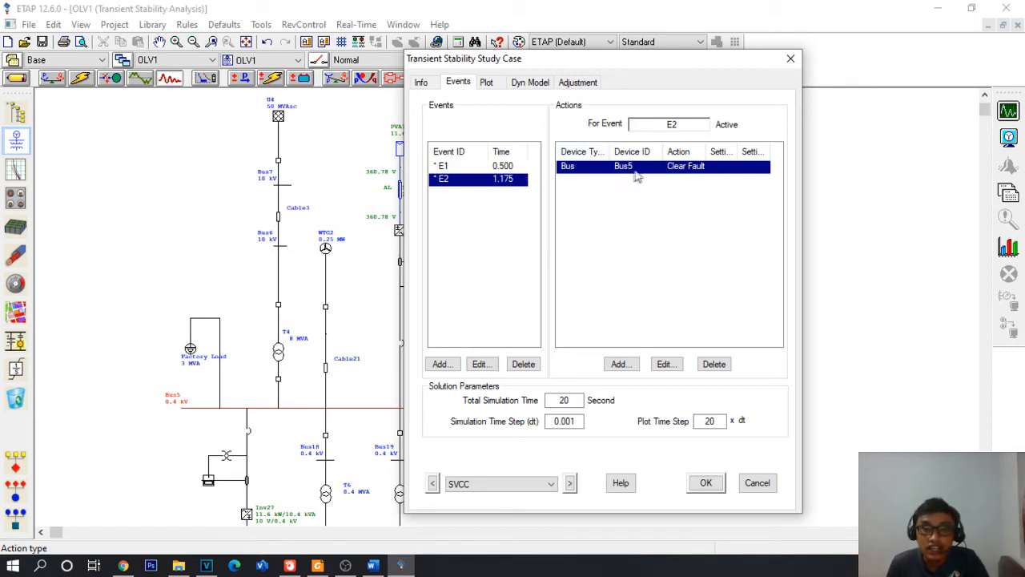
pyautogui.click(665, 363)
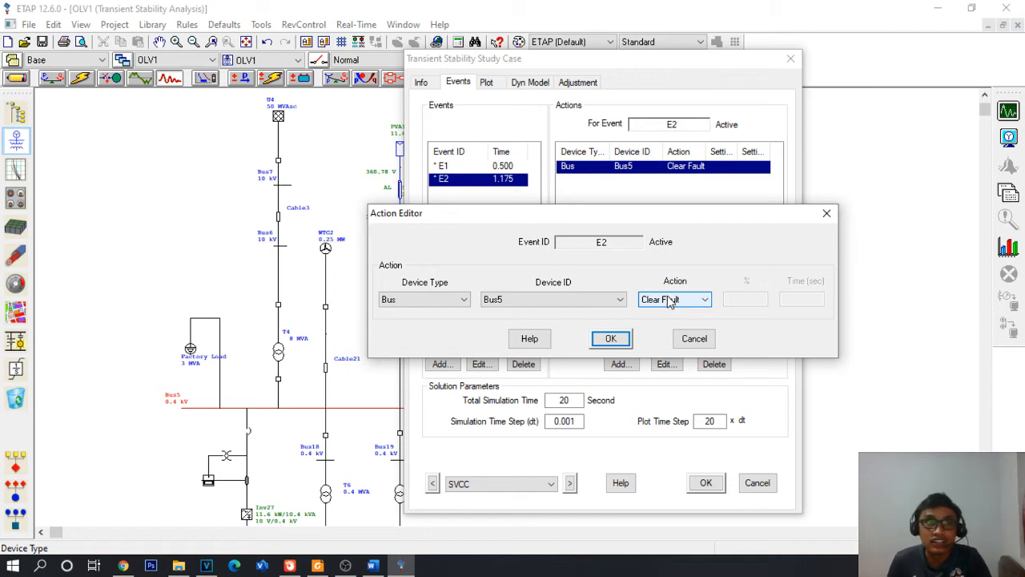
pyautogui.click(611, 338)
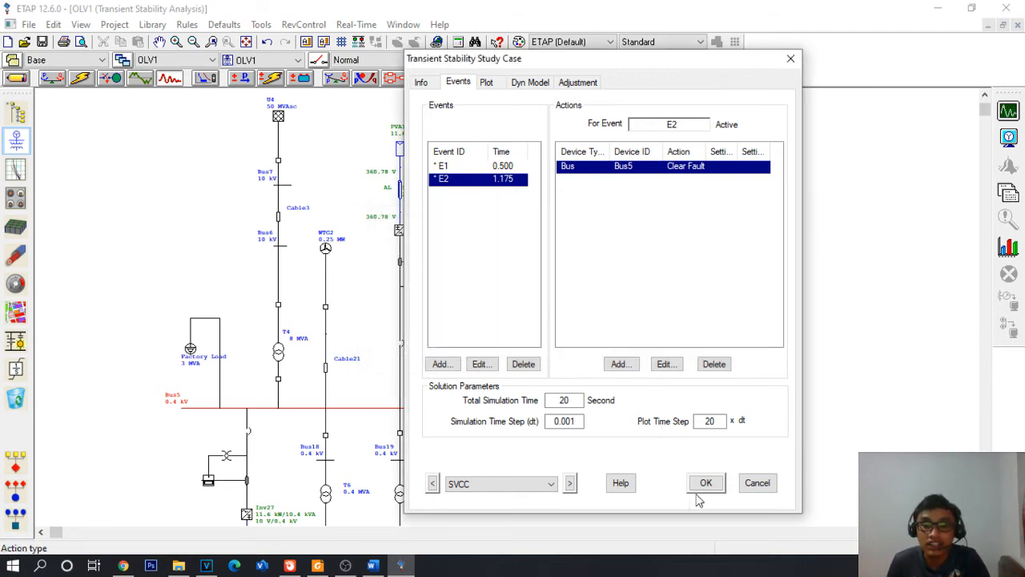
pyautogui.click(700, 485)
pyautogui.click(536, 295)
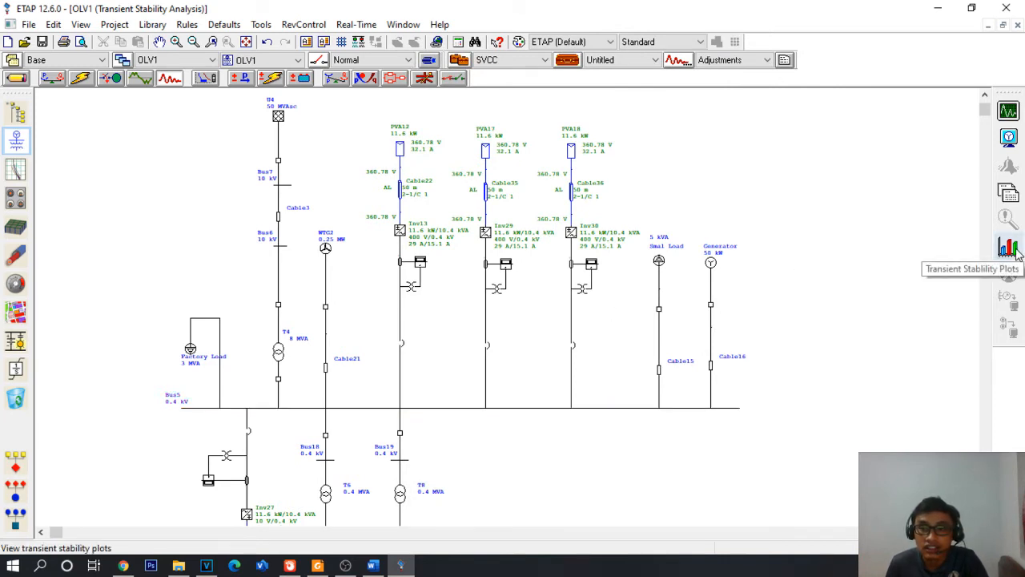
# Step: Run the transient stability calculation, plot Voltage/Hz and Voltage for Bus5, and return to the one-line diagram
pyautogui.click(1009, 112)
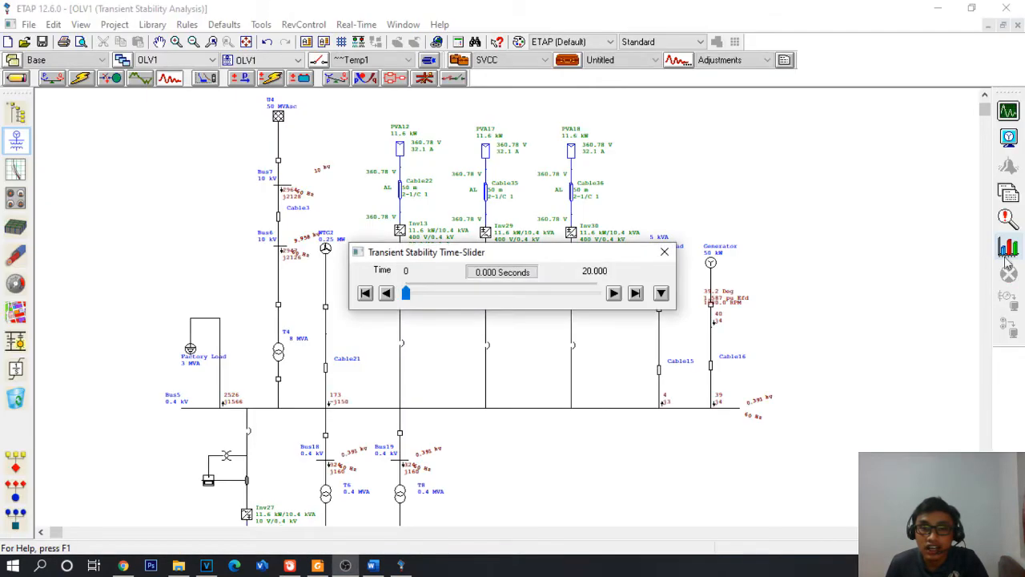
pyautogui.click(1008, 247)
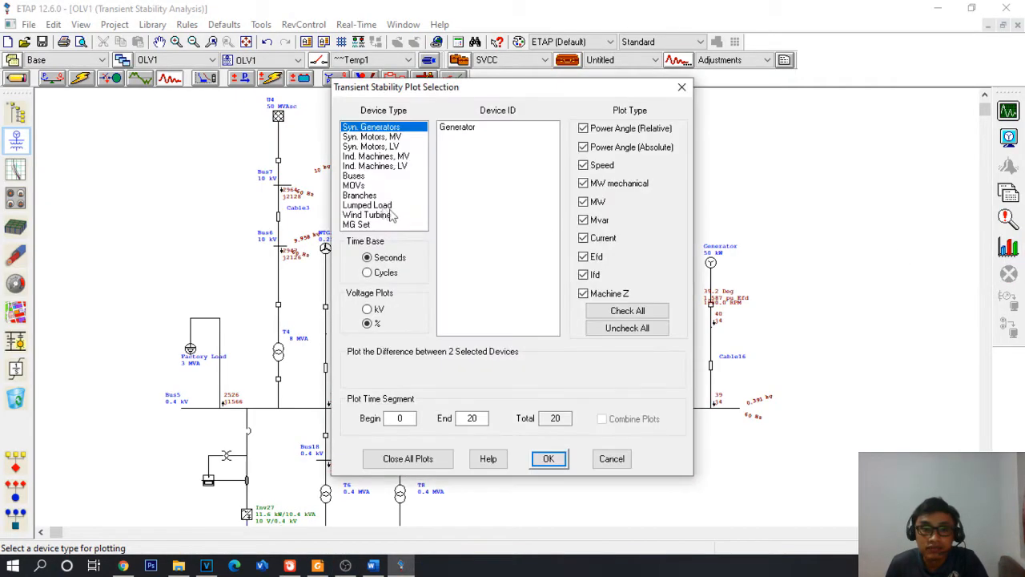
pyautogui.click(360, 176)
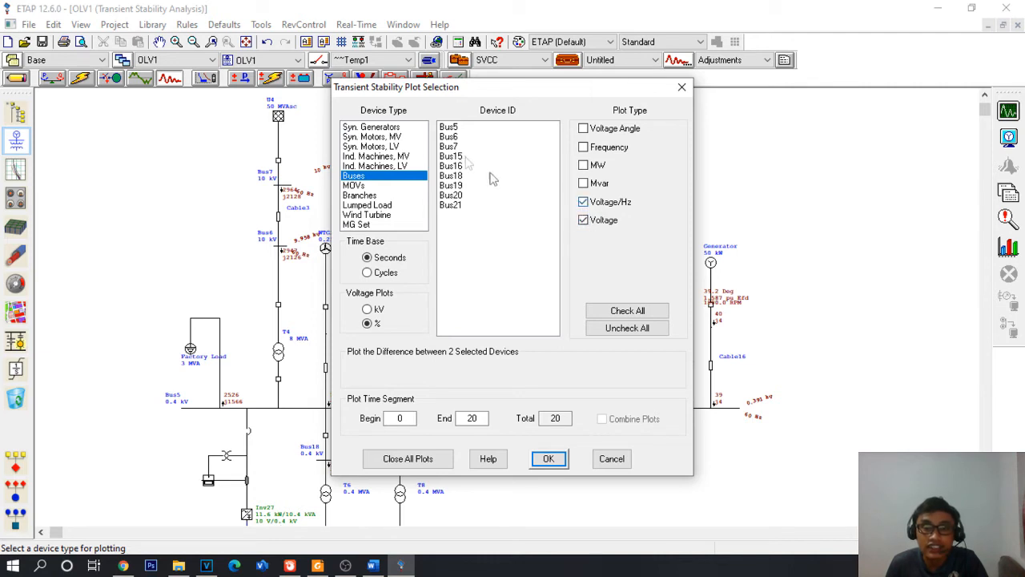
pyautogui.click(446, 128)
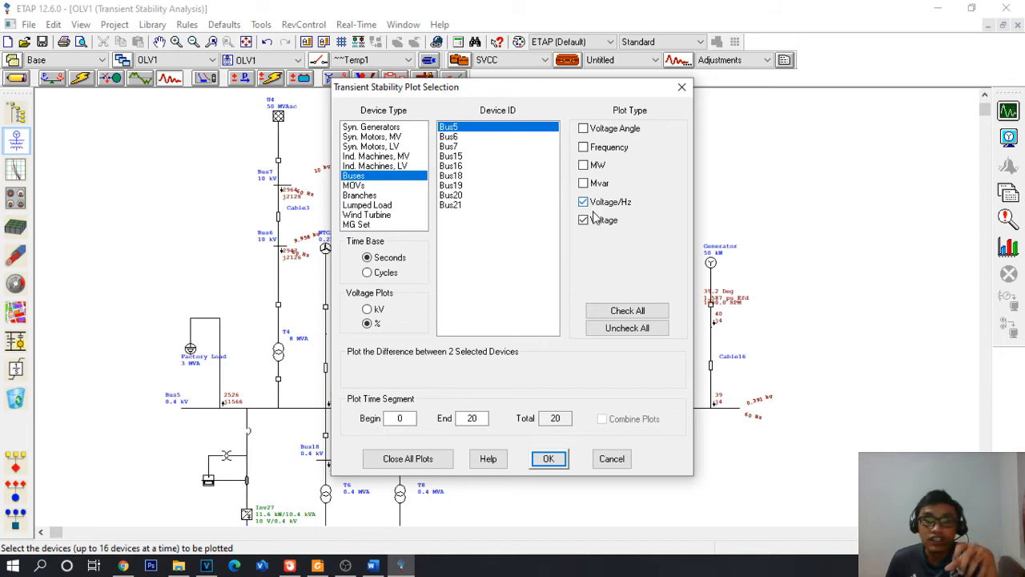
pyautogui.click(548, 458)
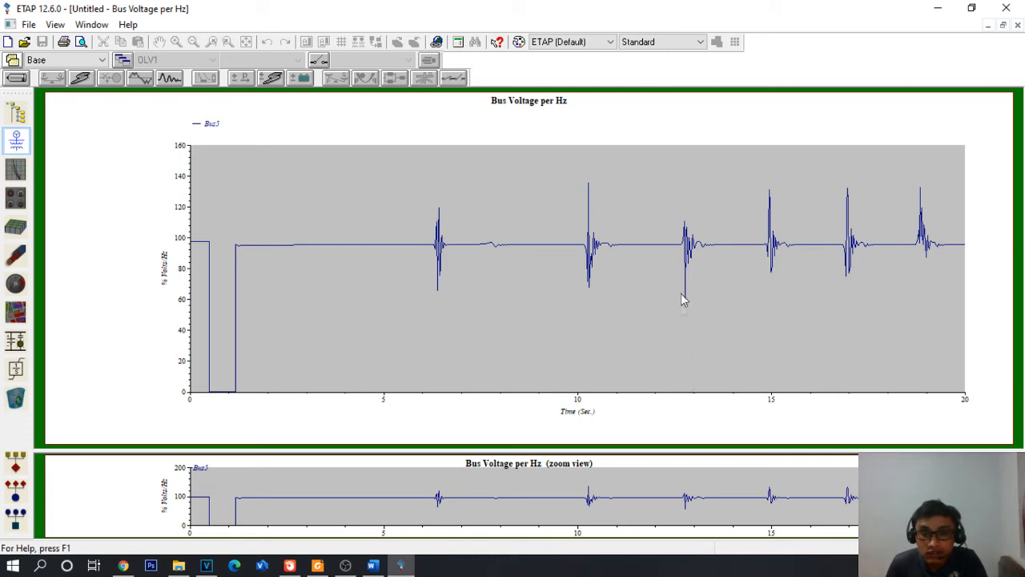
pyautogui.click(17, 141)
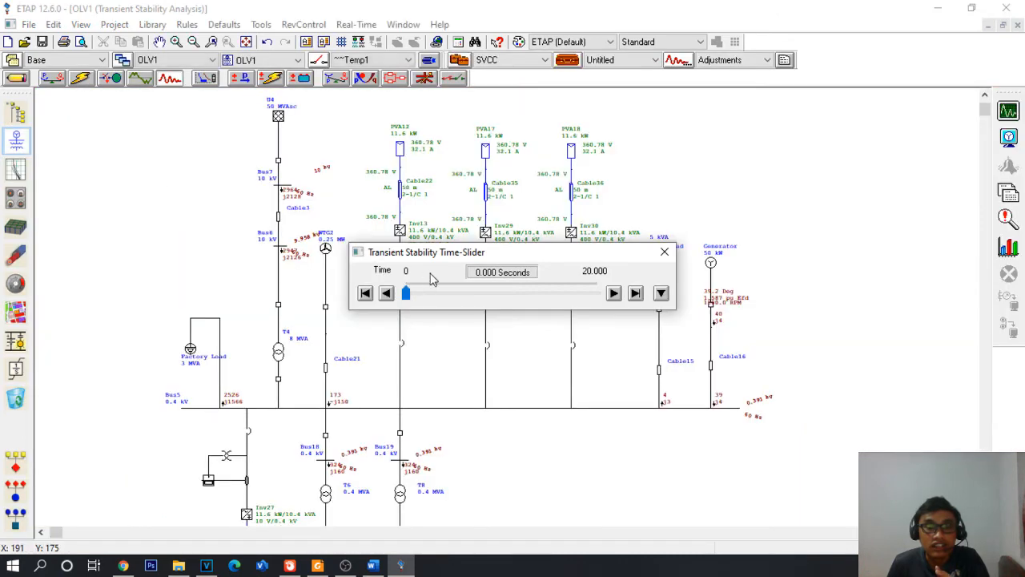
# Step: Move the time slider off the wind turbine and fill WTG2's pitch control parameters with the sample data
pyautogui.moveTo(467, 255); pyautogui.dragTo(739, 198)
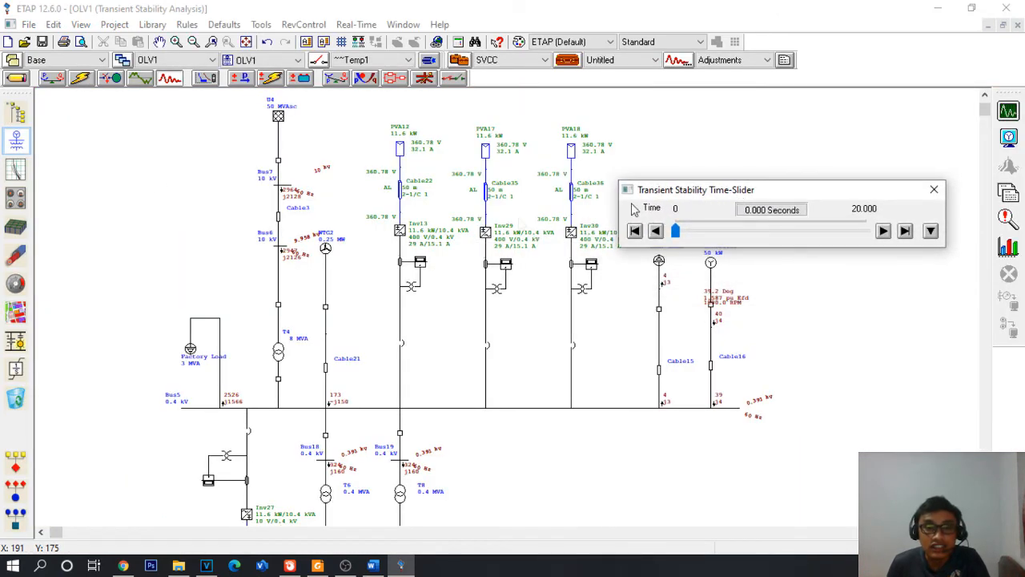
pyautogui.click(326, 250)
pyautogui.doubleClick(326, 251)
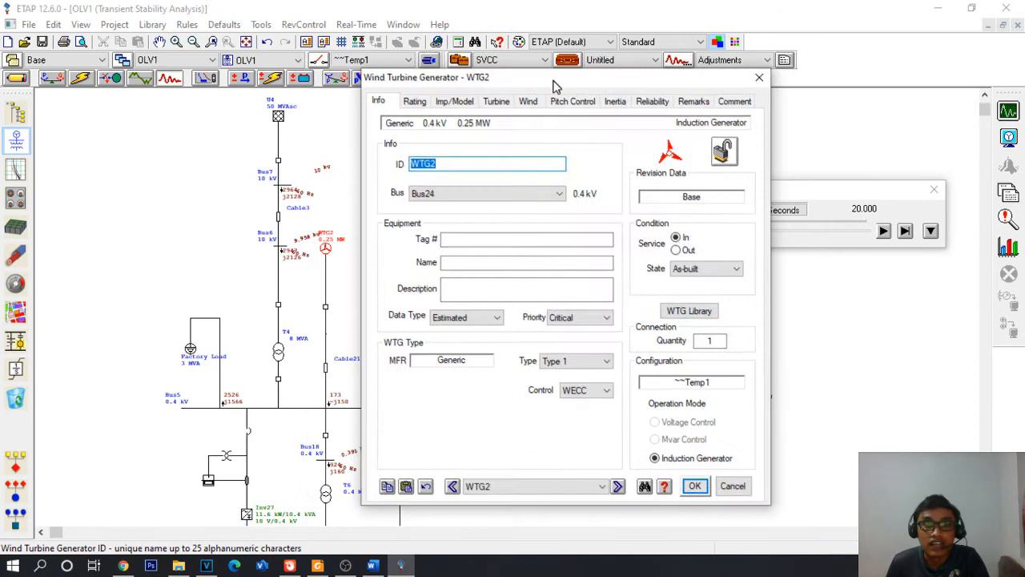
pyautogui.click(573, 102)
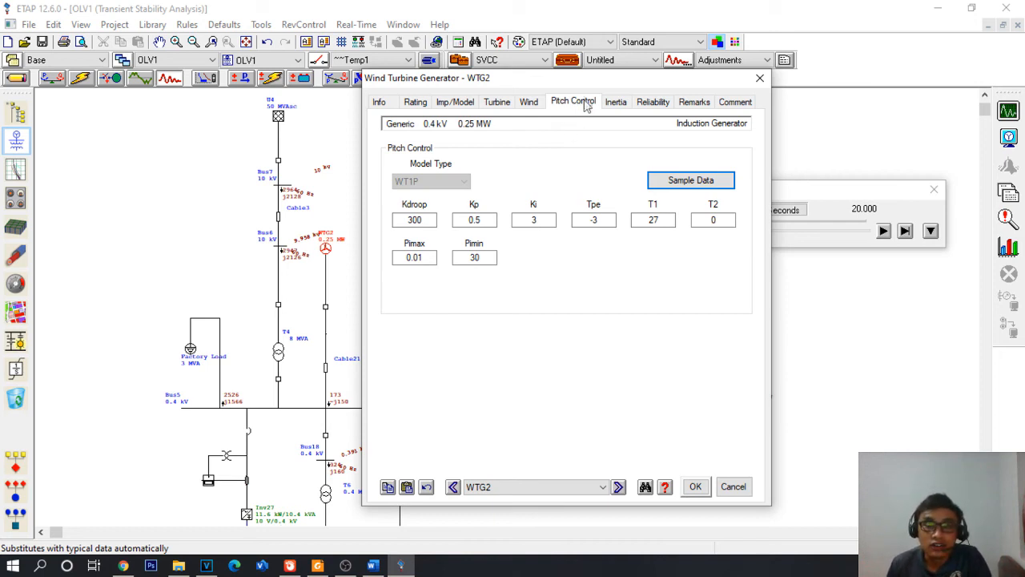
pyautogui.moveTo(584, 82); pyautogui.dragTo(563, 87)
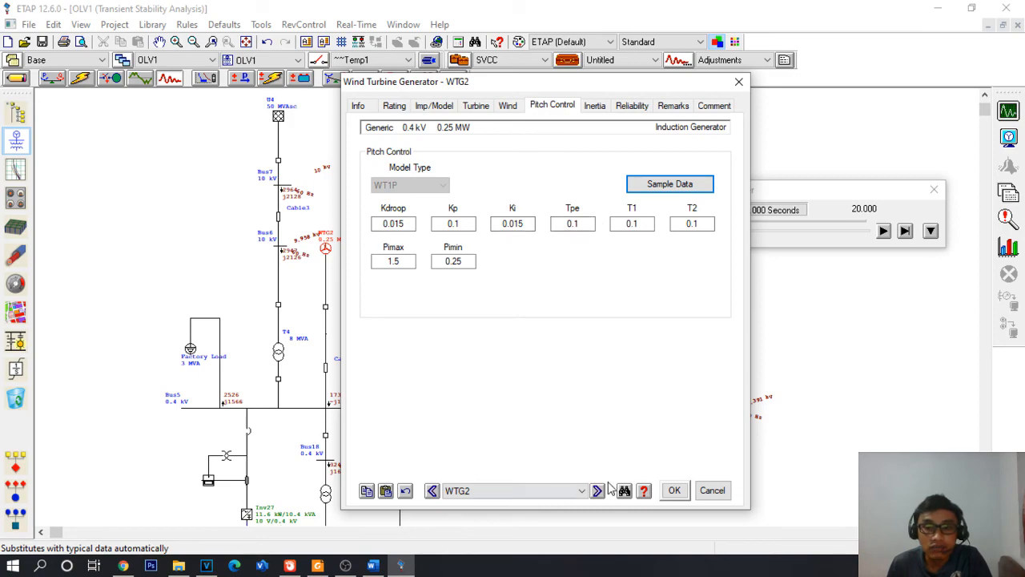
# Step: Read the help descriptions of the wind turbine's pitch control parameters from Kdroop to Pimin, and close the help
pyautogui.click(643, 490)
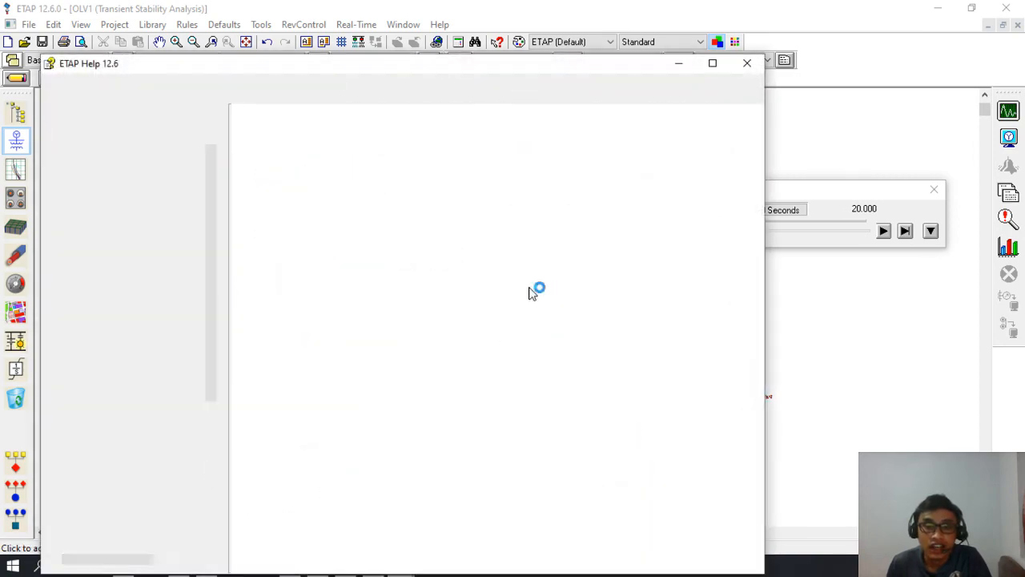
pyautogui.scroll(-3, 416, 308)
pyautogui.scroll(-10, 420, 308)
pyautogui.scroll(2, 421, 306)
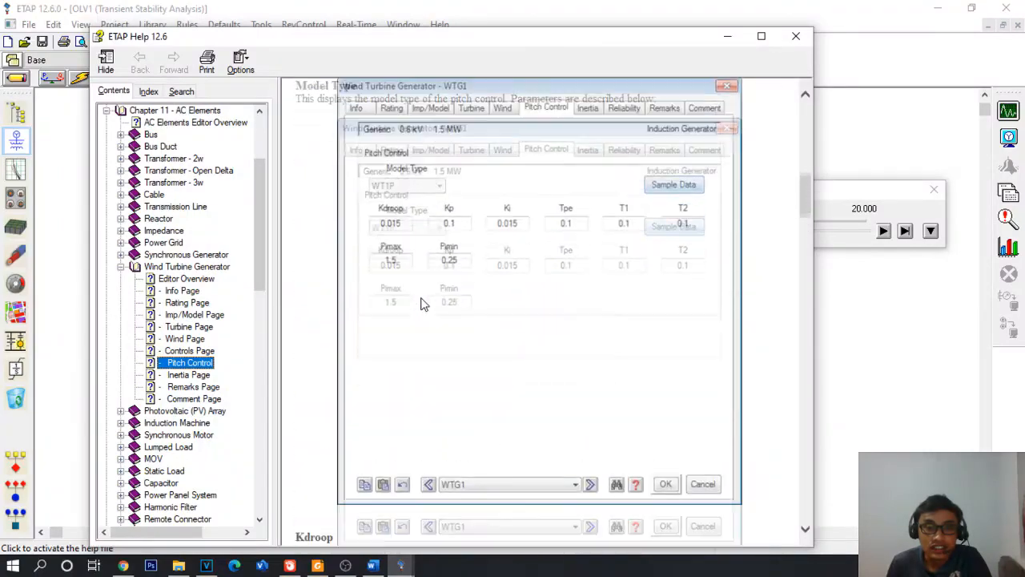
pyautogui.scroll(-4, 423, 305)
pyautogui.scroll(-2, 322, 278)
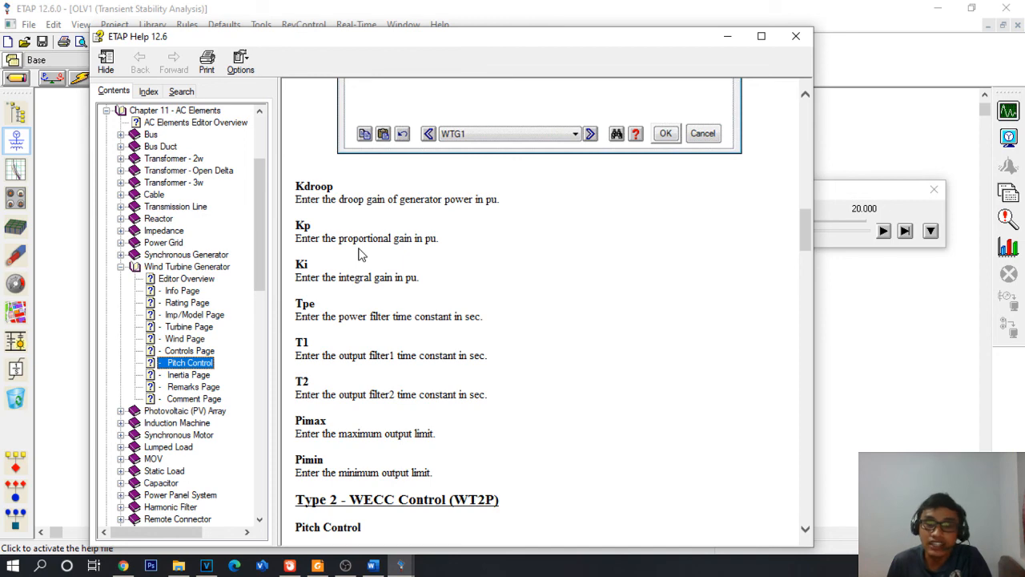
pyautogui.click(795, 36)
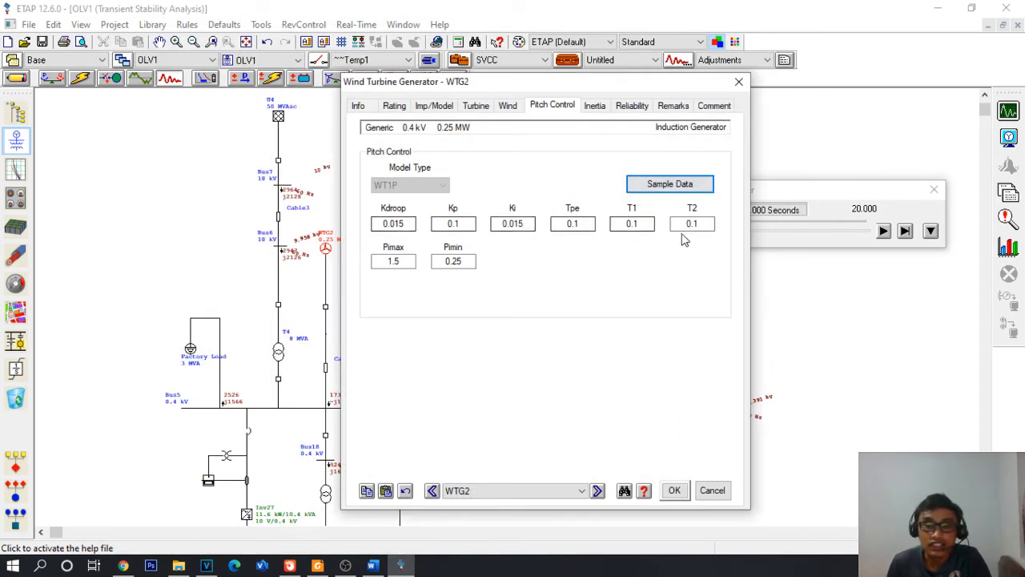
# Step: Rerun the transient stability calculation with WTG2's sample pitch control data applied, and plot Voltage/Hz and Voltage for Bus5
pyautogui.click(675, 490)
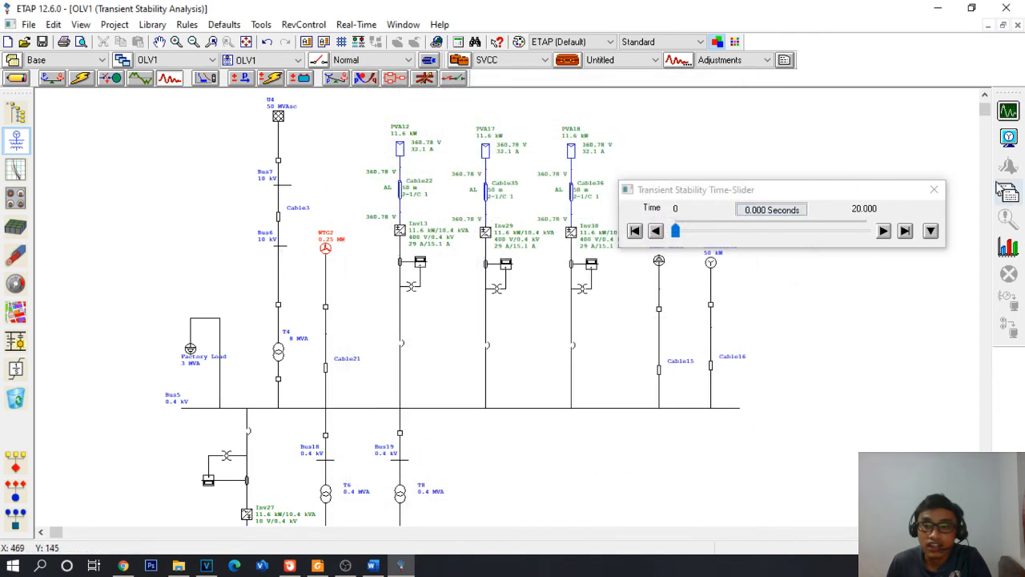
pyautogui.click(1009, 112)
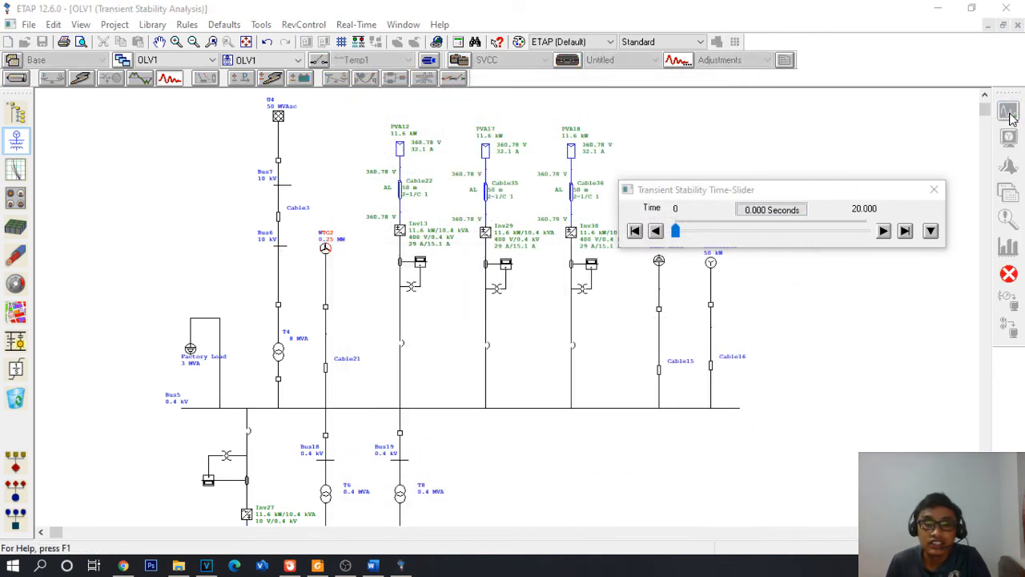
pyautogui.click(1006, 249)
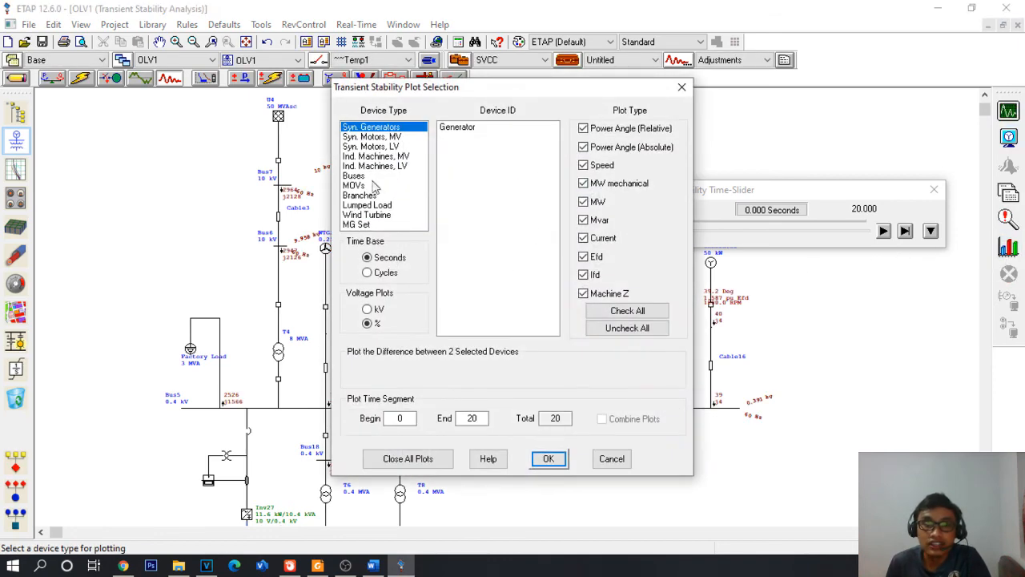
pyautogui.click(374, 177)
pyautogui.click(453, 128)
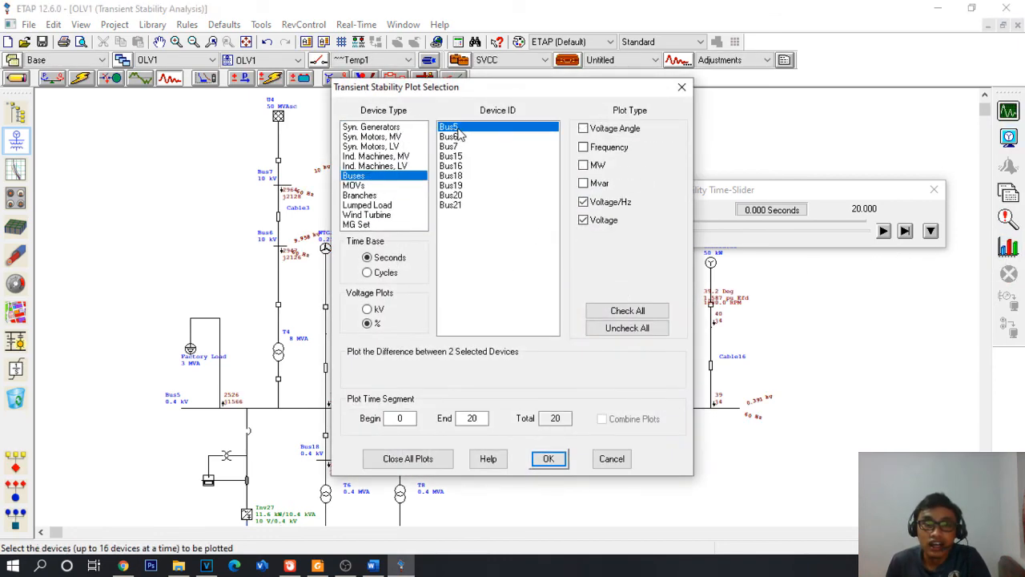
pyautogui.click(548, 460)
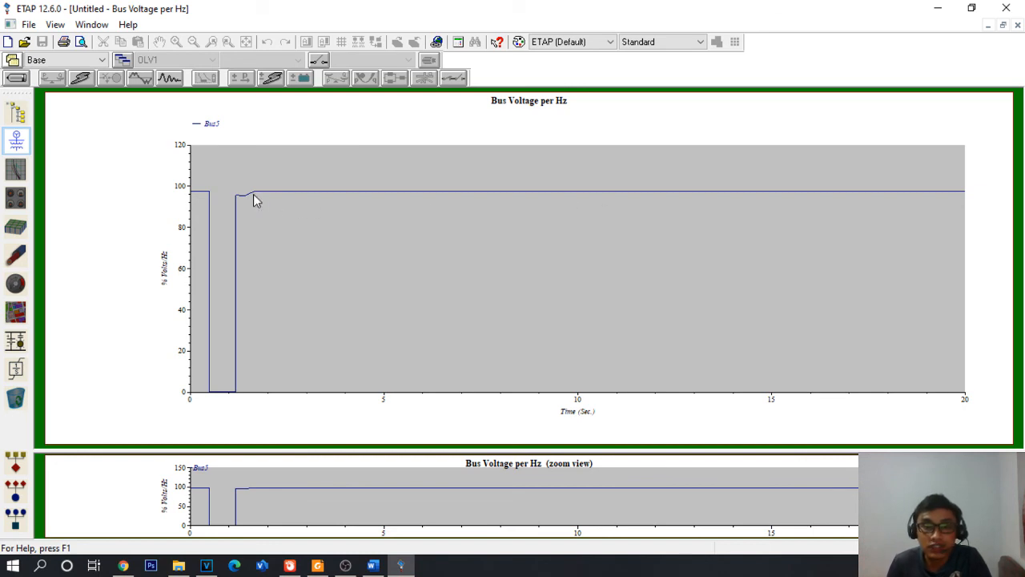
# Step: Minimize the front Bus Voltage per Hz and Bus Voltage plots and maximize the OLV1 one-line diagram
pyautogui.click(1003, 25)
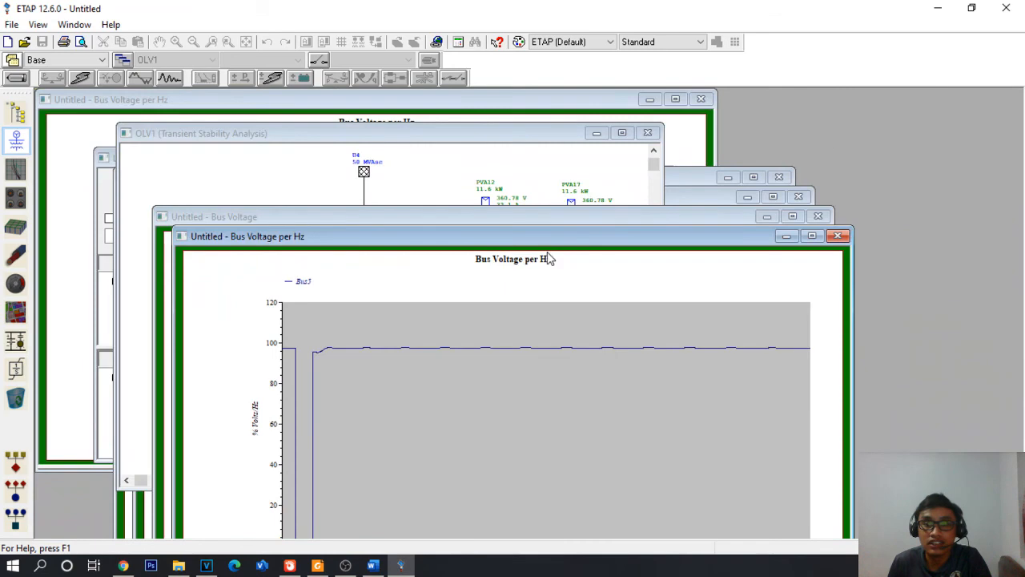
pyautogui.click(786, 235)
pyautogui.click(767, 216)
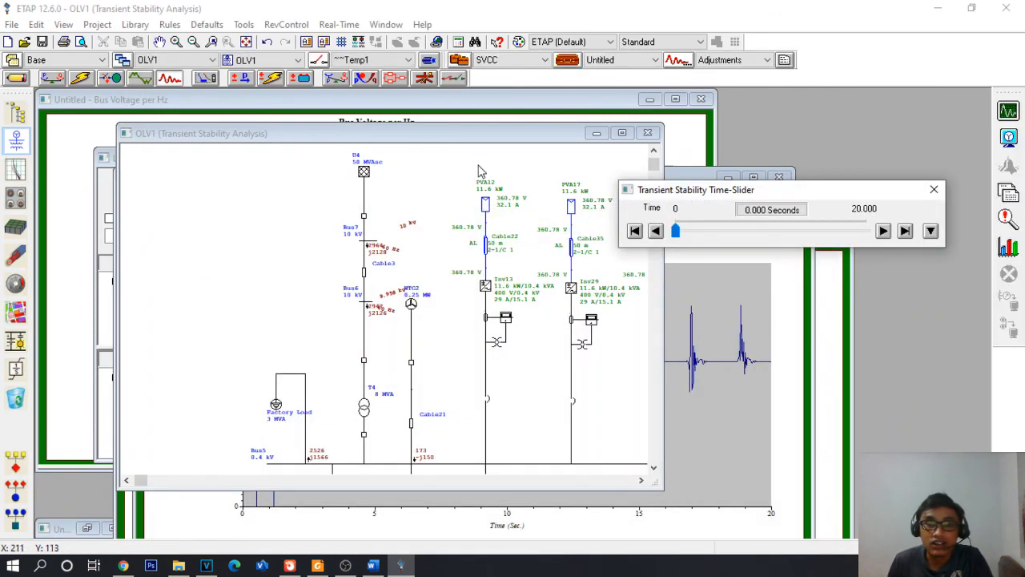
pyautogui.click(621, 133)
# Step: Close the Transient Stability Time-Slider and look over the whole one-line diagram
pyautogui.scroll(-3, 469, 266)
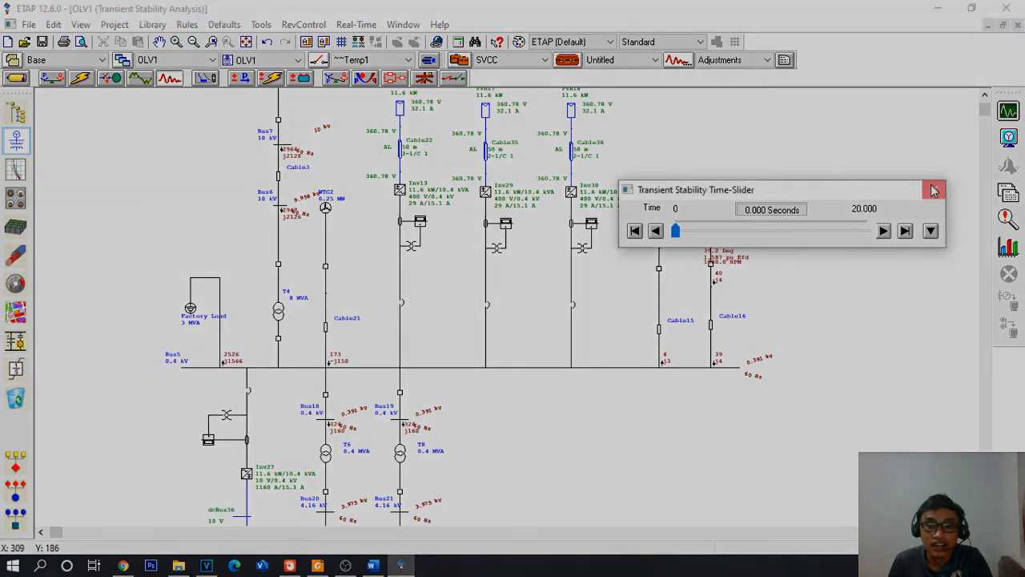
pyautogui.click(934, 189)
pyautogui.scroll(-5, 641, 242)
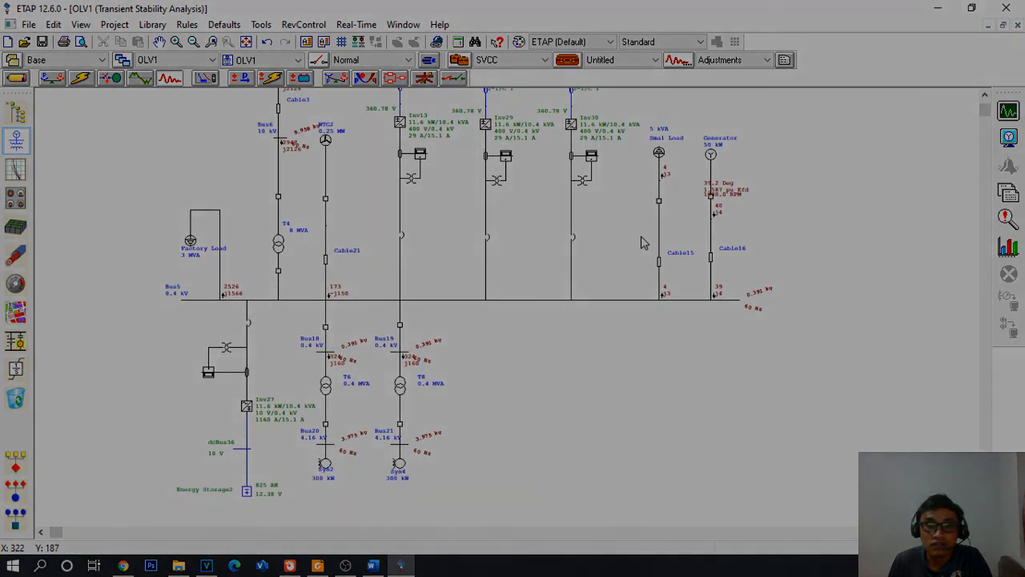
pyautogui.scroll(7, 625, 247)
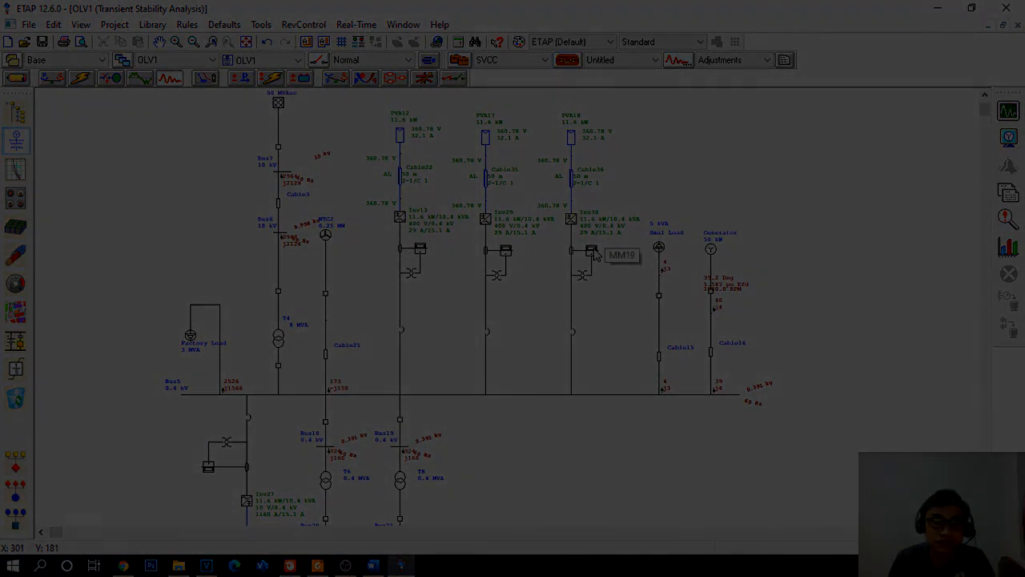